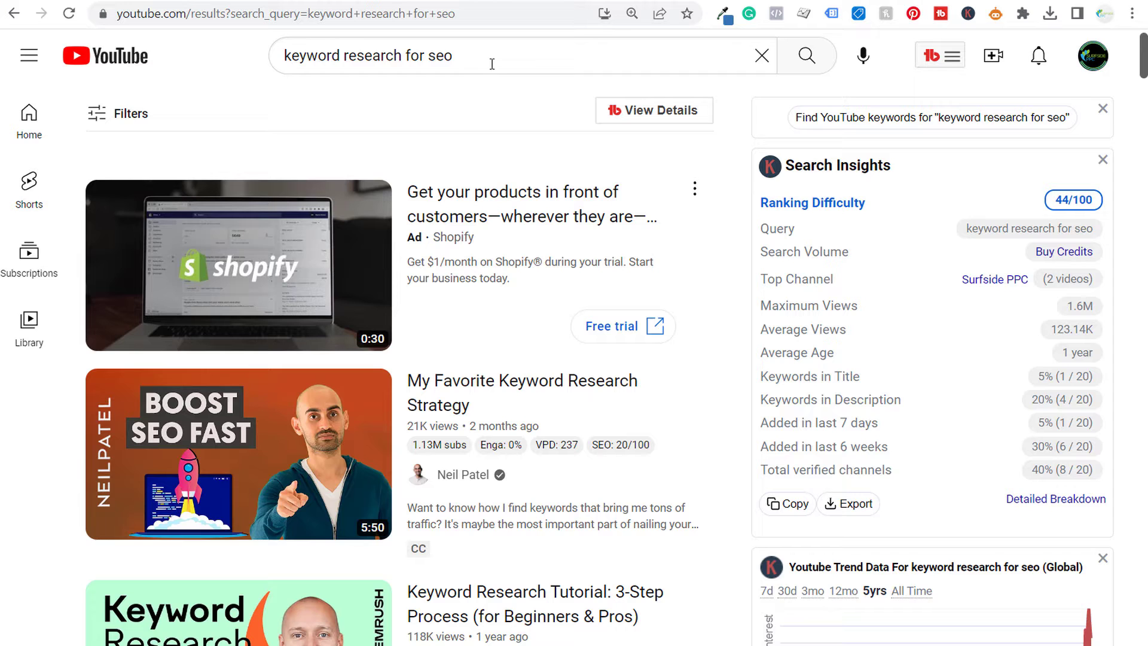
Scroll through the 'keyword research for seo' results and the Keywords Everywhere insights panel
{"action": "scroll", "coordinate": [735, 214], "scroll_direction": "down", "scroll_amount": 3}
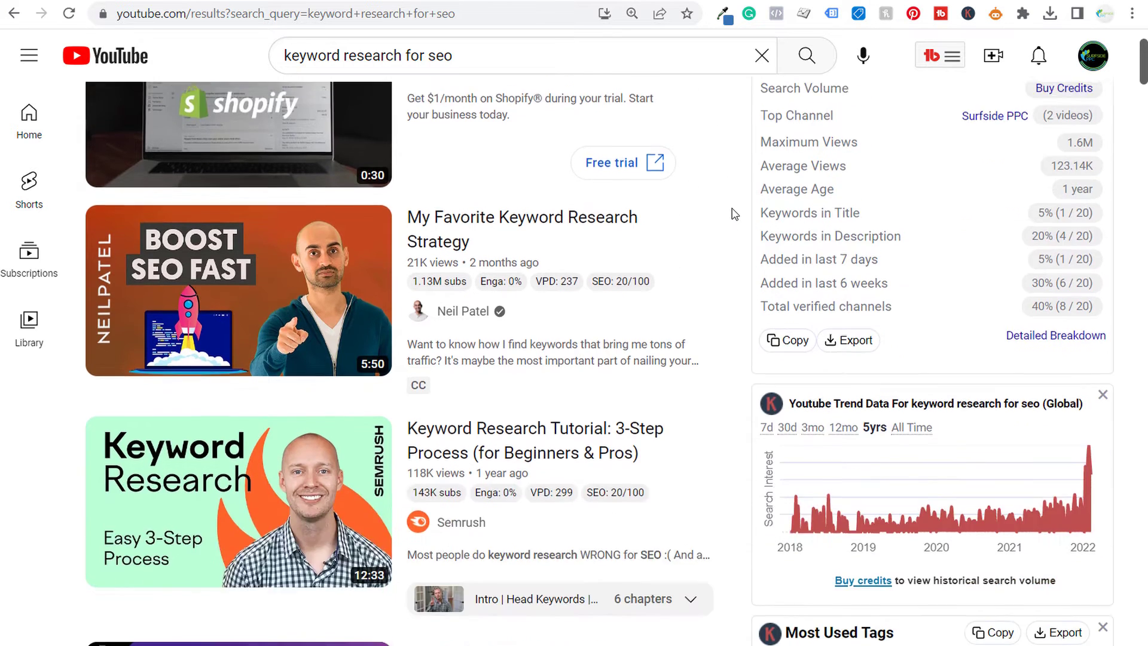
{"action": "scroll", "coordinate": [734, 214], "scroll_direction": "down", "scroll_amount": 10}
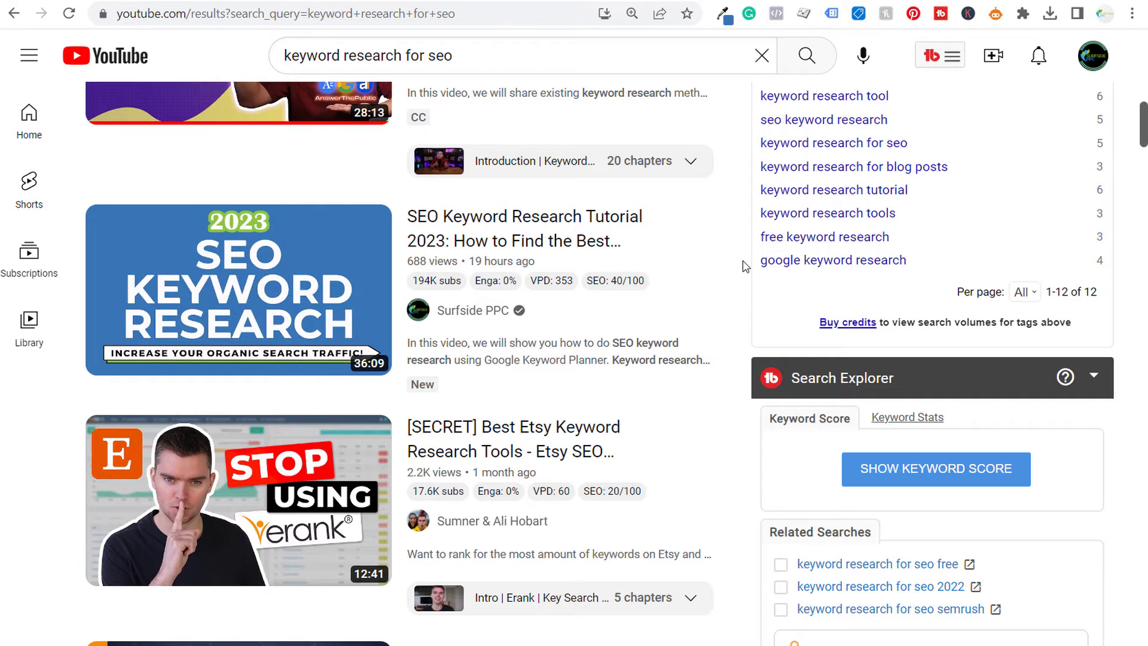
{"action": "scroll", "coordinate": [742, 269], "scroll_direction": "up", "scroll_amount": 14}
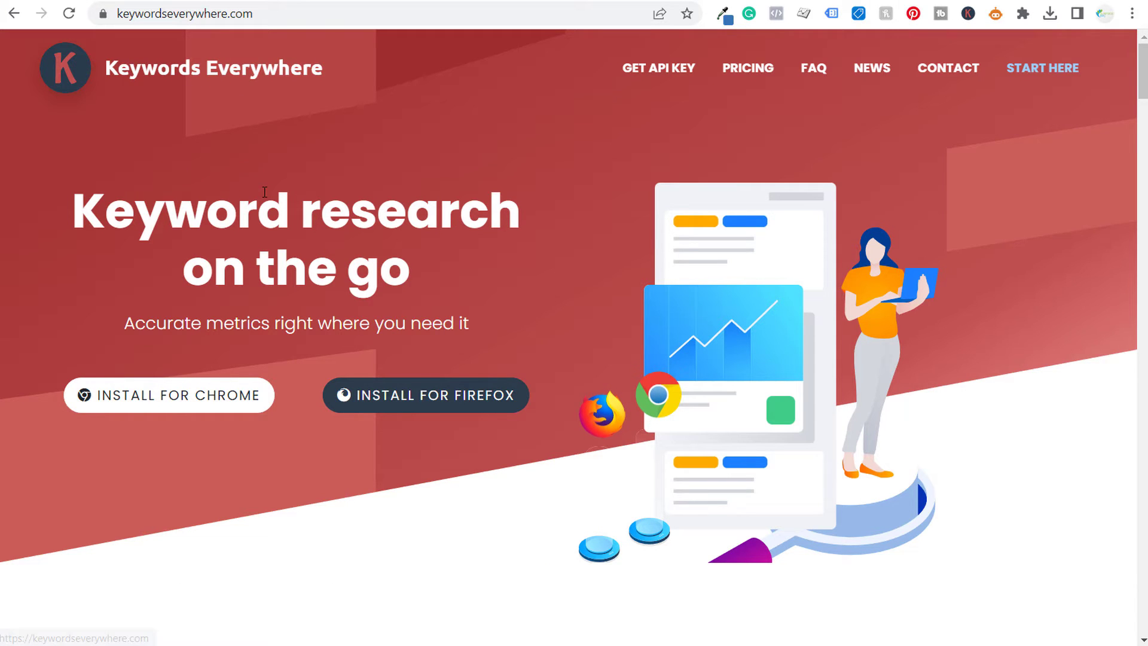
Open the Keywords Everywhere Chrome Web Store listing, then switch to the ChatGPT tags chat
{"action": "left_click", "coordinate": [173, 411]}
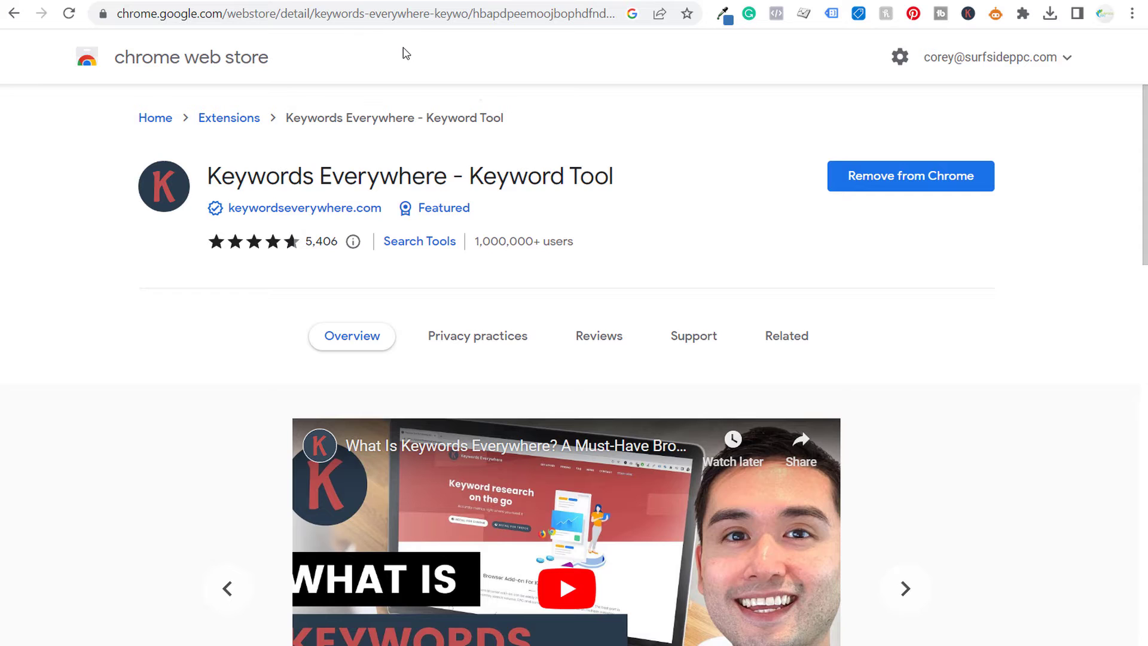
{"action": "left_click", "coordinate": [298, 1]}
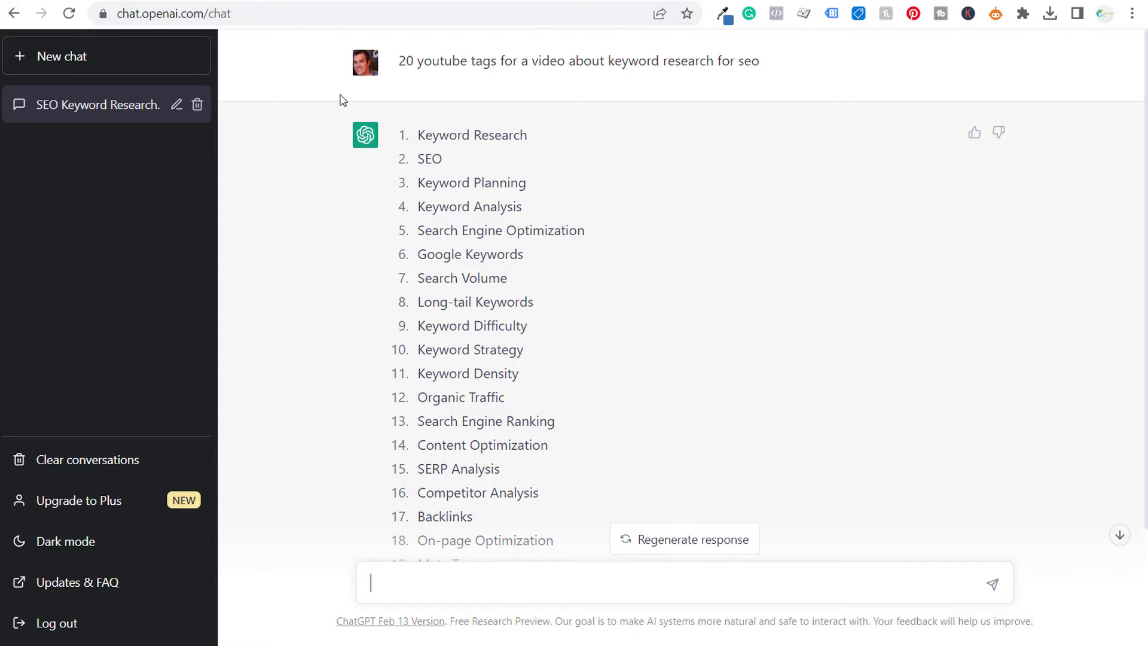
Move from the ChatGPT tag list to the SearchVolume.io keyword volume tab
{"action": "key", "text": "ctrl+Tab"}
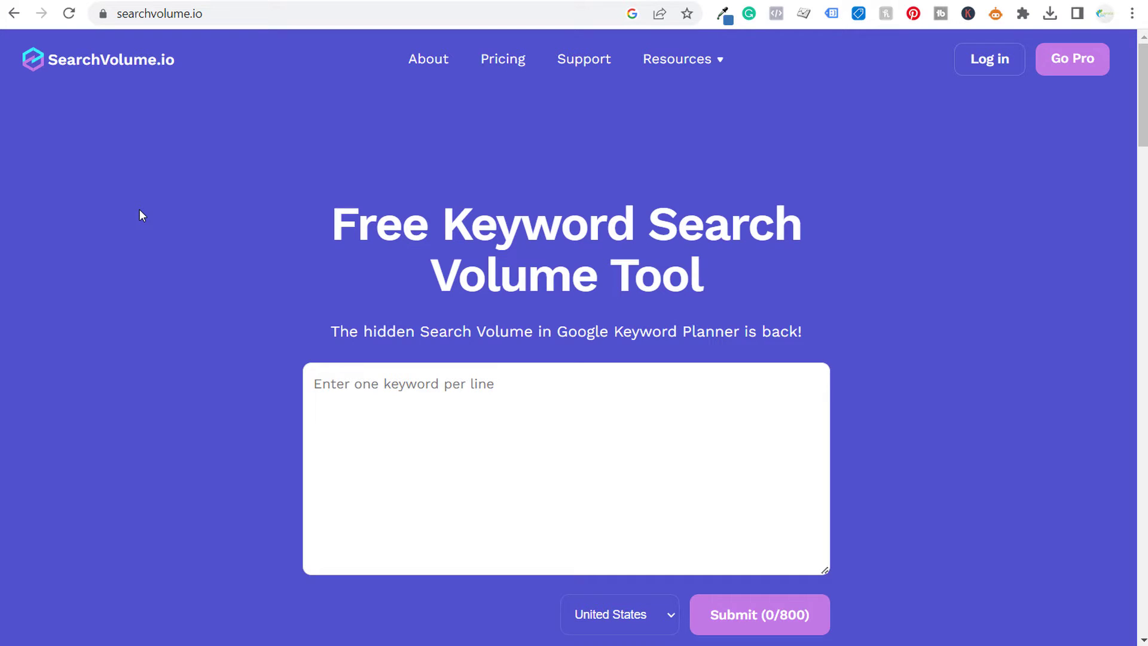
Return from SearchVolume.io to the YouTube 'keyword research for seo' results
{"action": "left_click", "coordinate": [357, 0]}
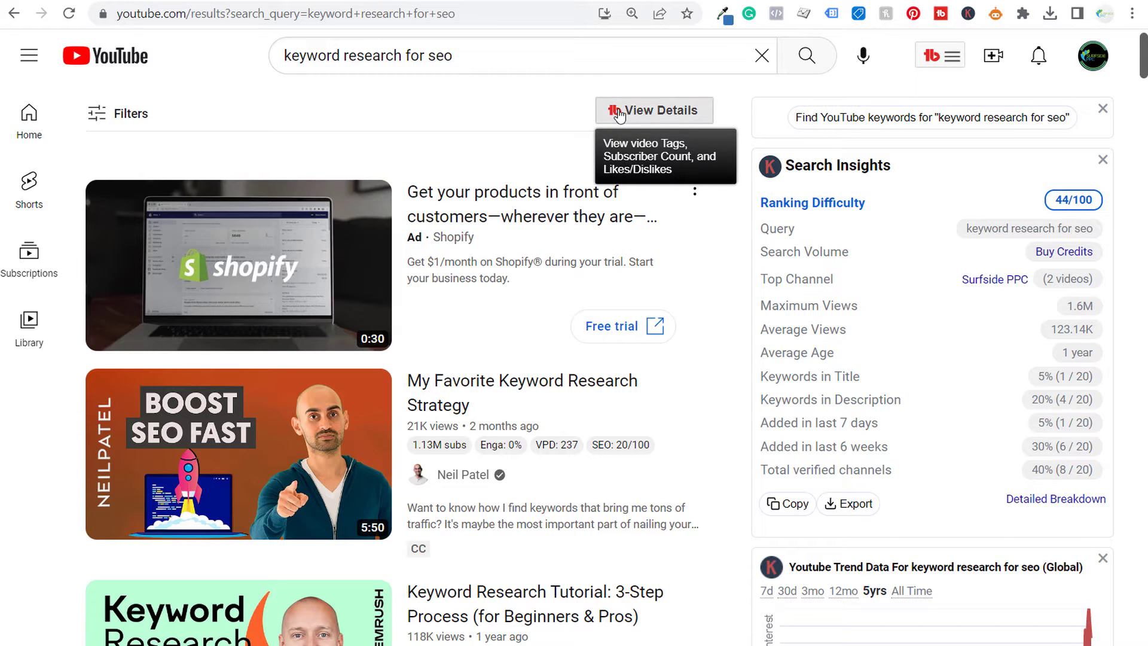
Copy all 17 tags of 'My Favorite Keyword Research Strategy' through TubeBuddy's View Details
{"action": "left_click", "coordinate": [659, 112]}
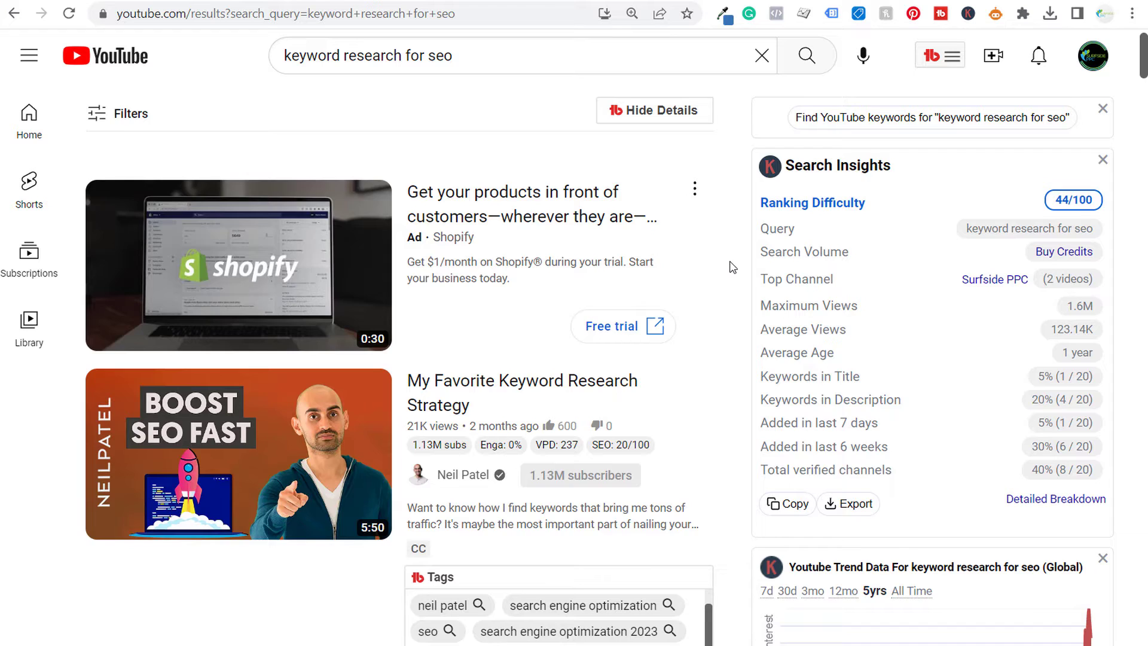
{"action": "scroll", "coordinate": [732, 266], "scroll_direction": "down", "scroll_amount": 4}
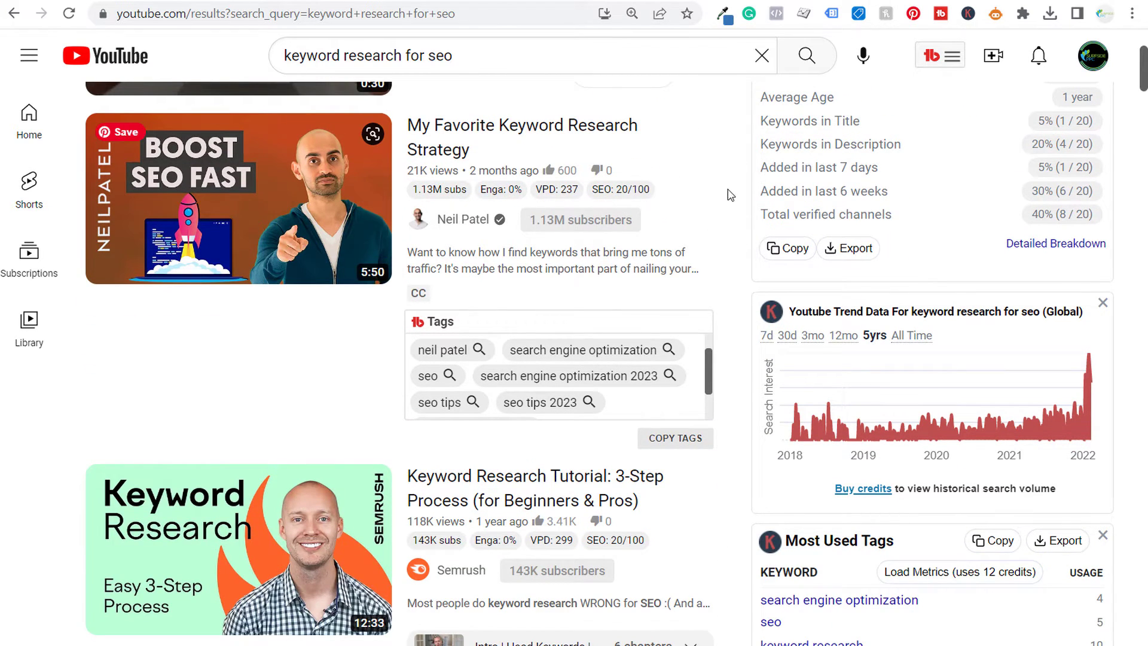
{"action": "mouse_move", "coordinate": [711, 372]}
{"action": "left_mouse_down"}
{"action": "mouse_move", "coordinate": [710, 400]}
{"action": "mouse_move", "coordinate": [710, 355]}
{"action": "left_mouse_up"}
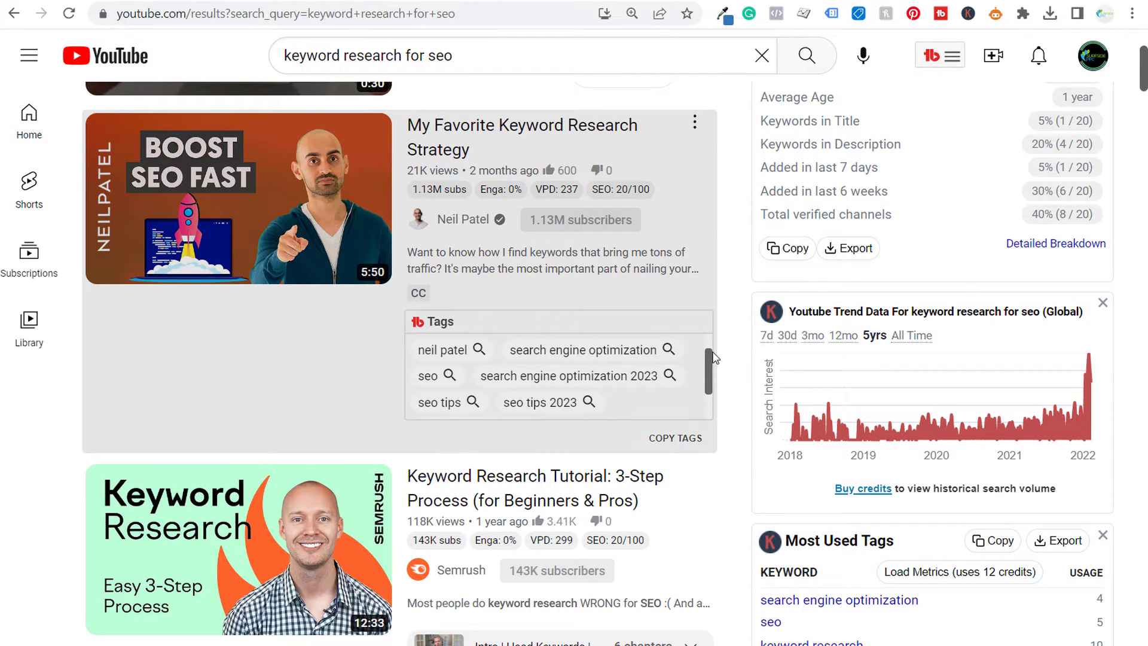
{"action": "left_click", "coordinate": [685, 442]}
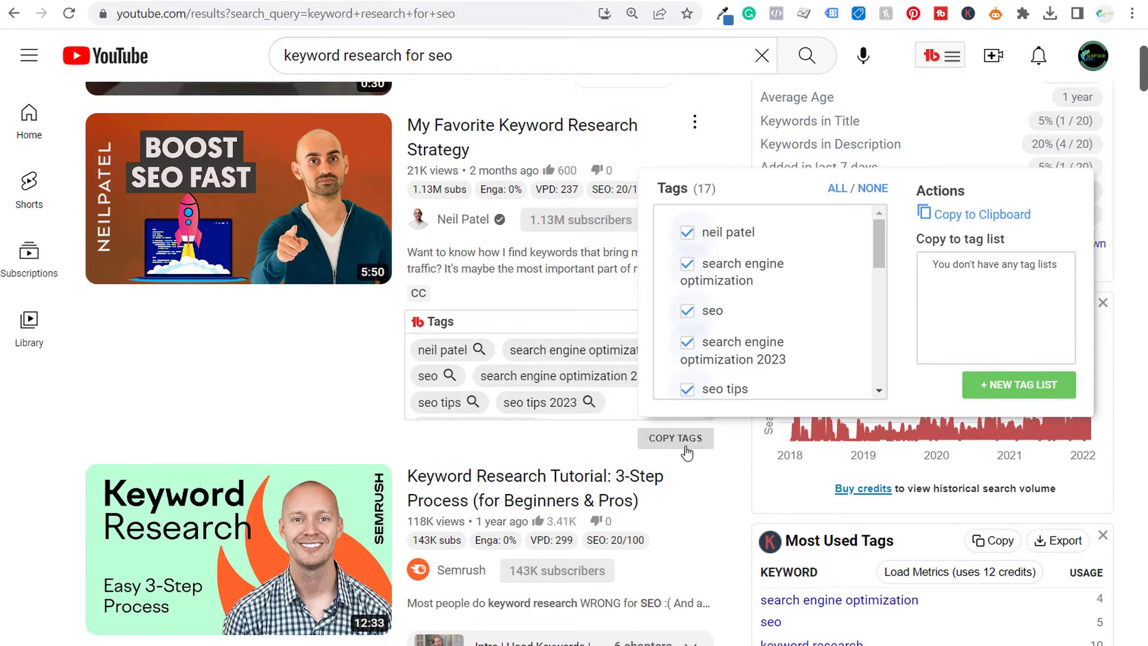
{"action": "left_click", "coordinate": [962, 218]}
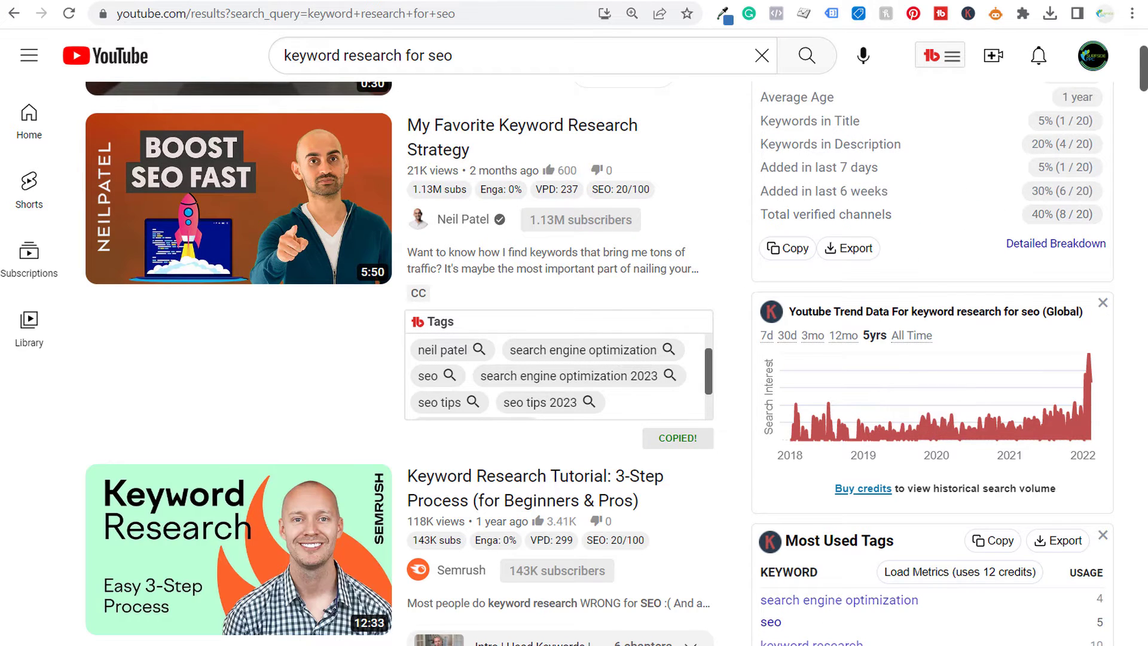
Paste the copied tags into the 'YouTube Tags' note and delete the 'neil patel' line
{"action": "key", "text": "alt+Tab"}
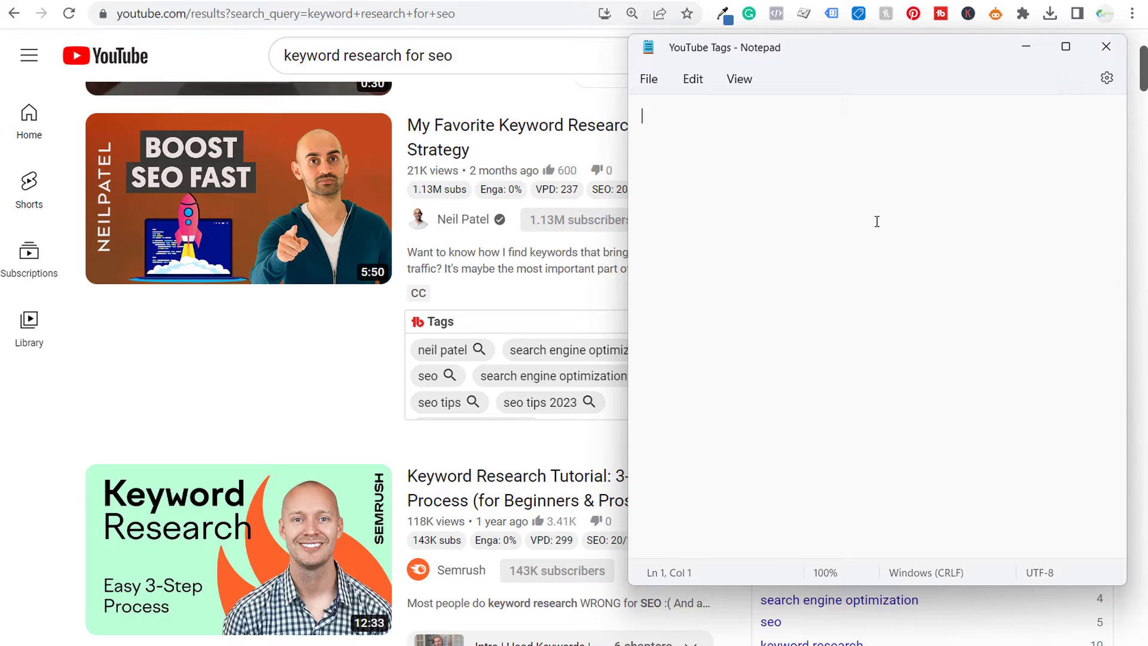
{"action": "key", "text": "ctrl+v"}
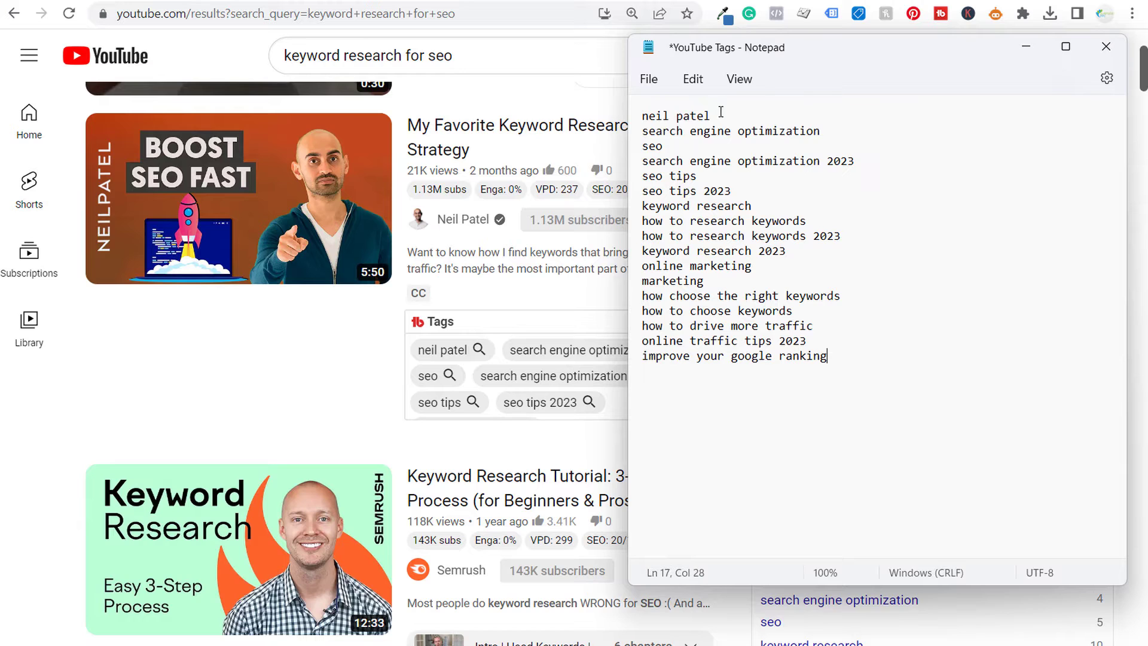
{"action": "left_click_drag", "start_coordinate": [724, 116], "coordinate": [641, 117]}
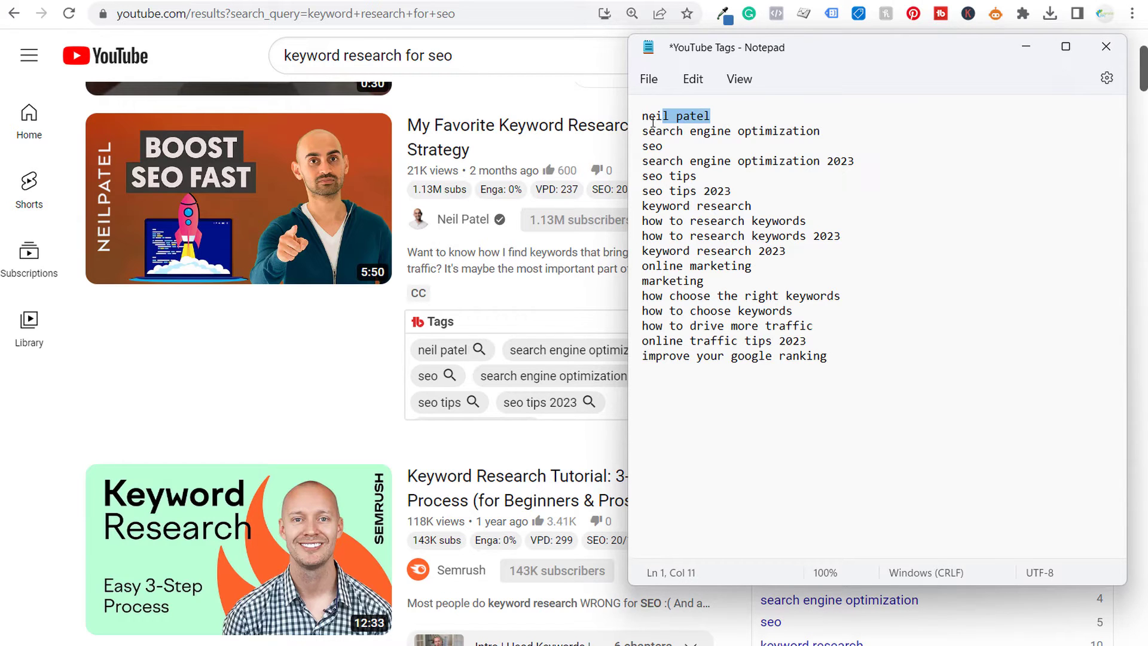
{"action": "key", "text": "Delete"}
{"action": "key", "text": "Delete"}
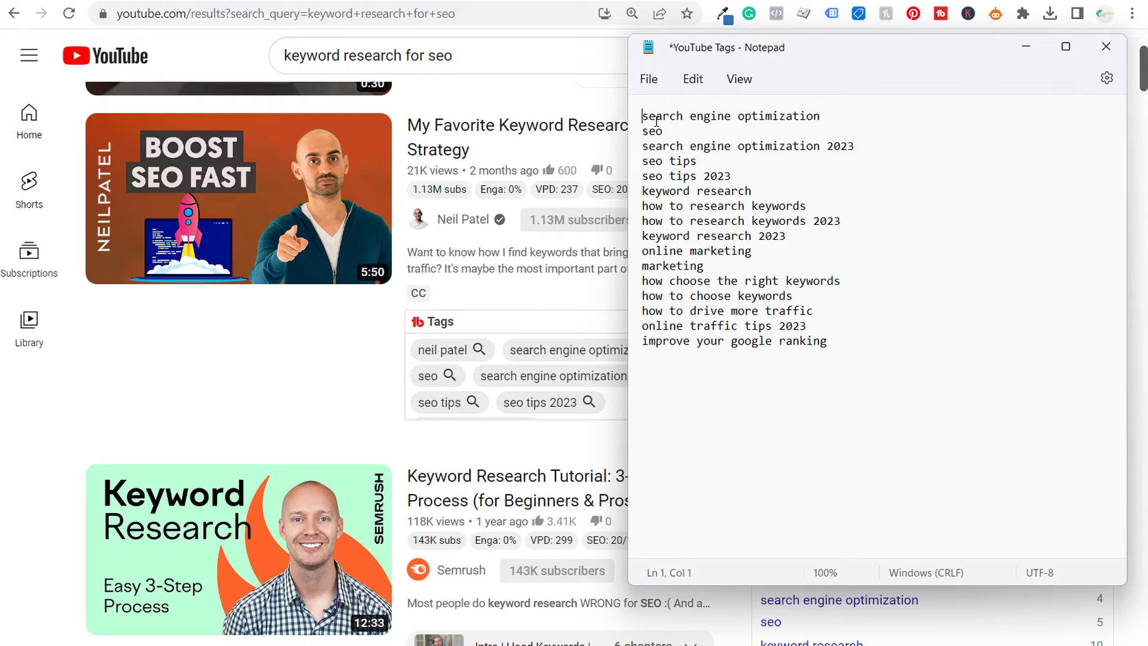
Back in YouTube, scroll the results' tag details, noting a video that has no tags
{"action": "left_click", "coordinate": [531, 97]}
{"action": "scroll", "coordinate": [726, 266], "scroll_direction": "down", "scroll_amount": 4}
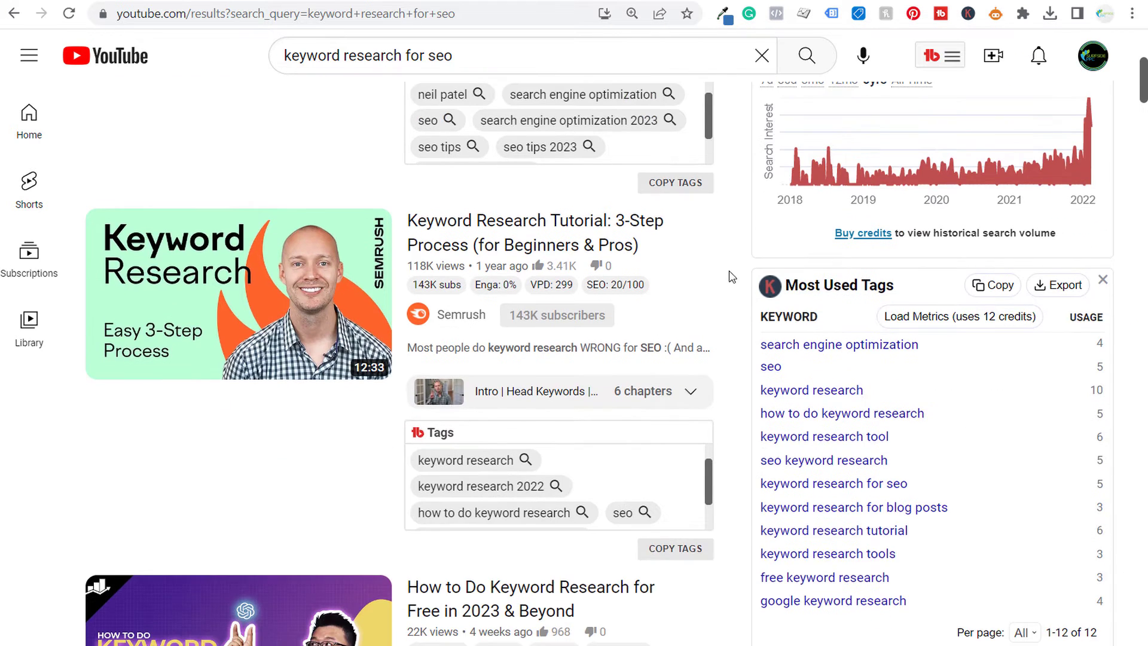
{"action": "scroll", "coordinate": [729, 276], "scroll_direction": "down", "scroll_amount": 1}
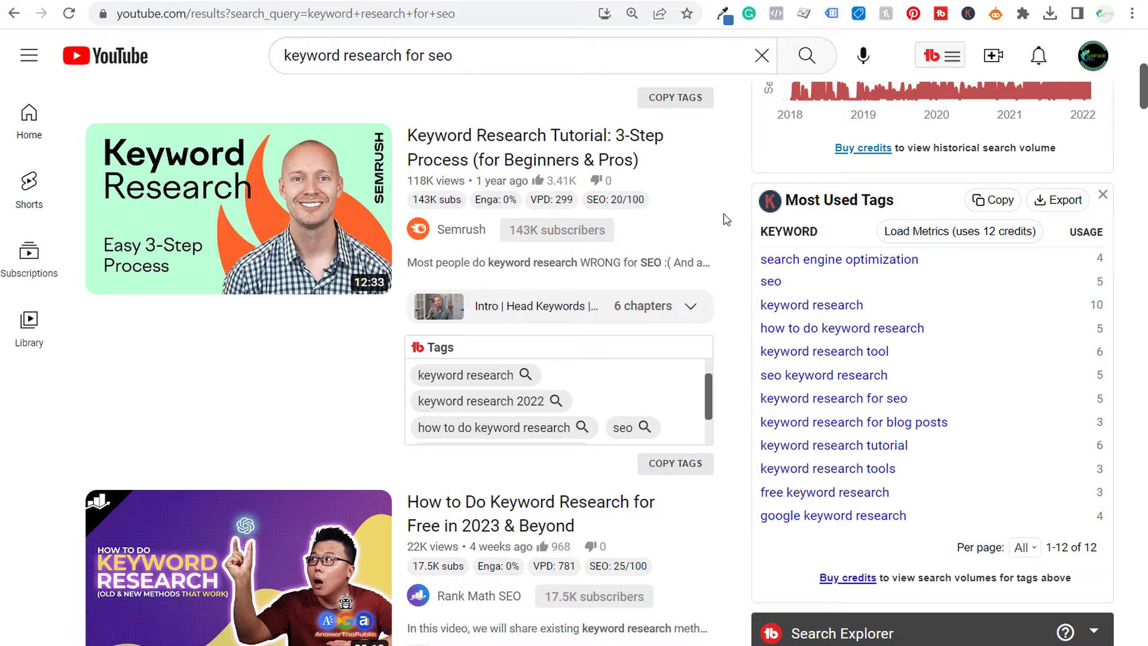
{"action": "scroll", "coordinate": [707, 400], "scroll_direction": "down", "scroll_amount": 1}
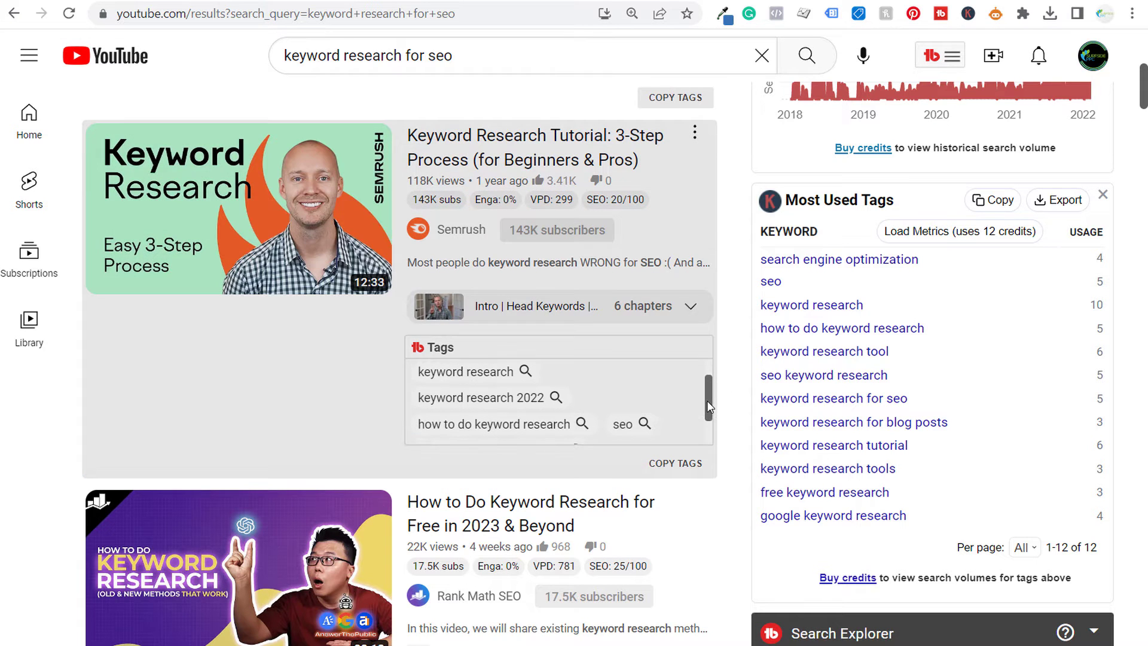
{"action": "mouse_move", "coordinate": [706, 400]}
{"action": "left_mouse_down"}
{"action": "mouse_move", "coordinate": [707, 416]}
{"action": "mouse_move", "coordinate": [710, 388]}
{"action": "mouse_move", "coordinate": [710, 400]}
{"action": "left_mouse_up"}
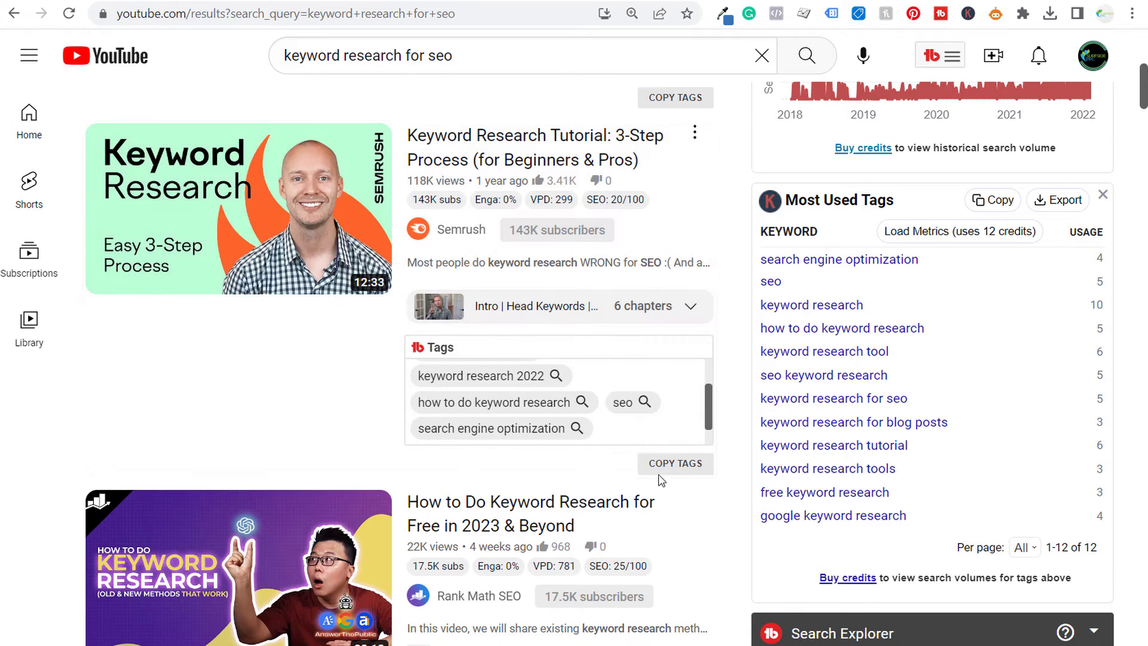
{"action": "scroll", "coordinate": [679, 474], "scroll_direction": "down", "scroll_amount": 7}
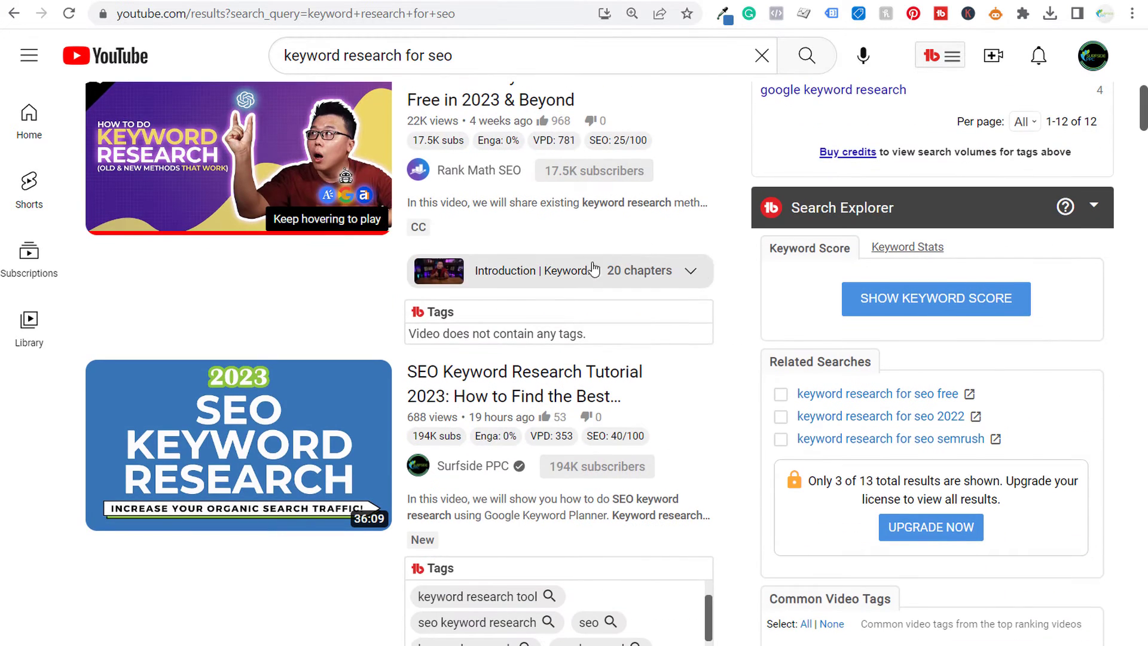
{"action": "left_click_drag", "start_coordinate": [408, 345], "coordinate": [614, 347]}
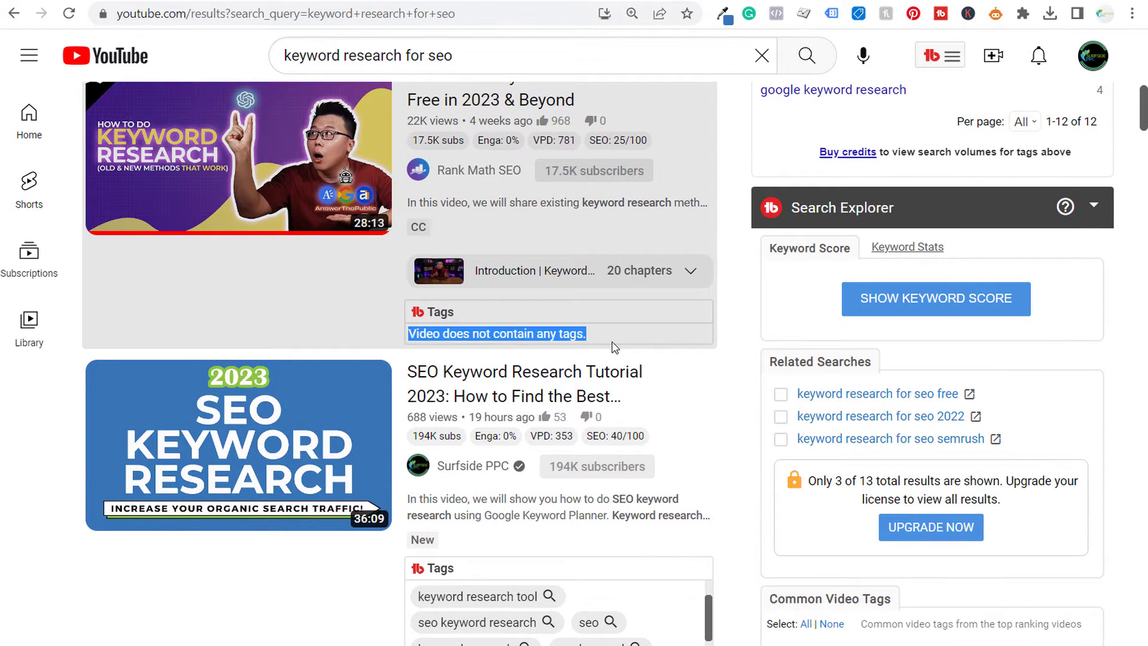
{"action": "left_click", "coordinate": [729, 389]}
Scroll until the 12-tag Most Used Tags list is in view in the sidebar
{"action": "scroll", "coordinate": [735, 389], "scroll_direction": "down", "scroll_amount": 4}
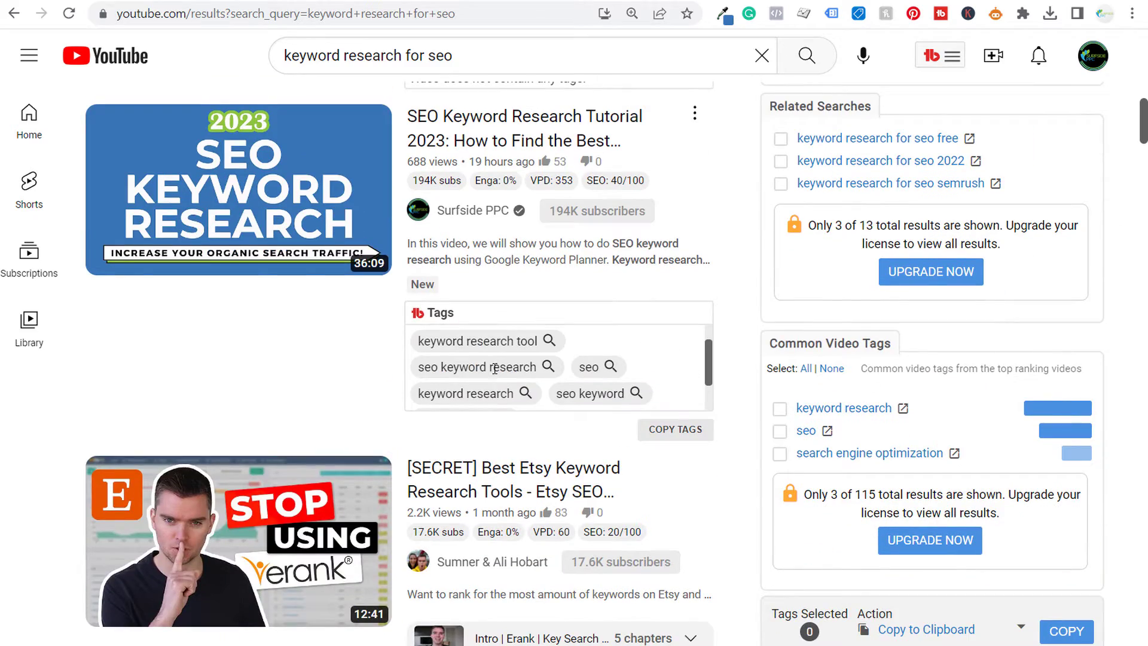
{"action": "scroll", "coordinate": [743, 261], "scroll_direction": "down", "scroll_amount": 6}
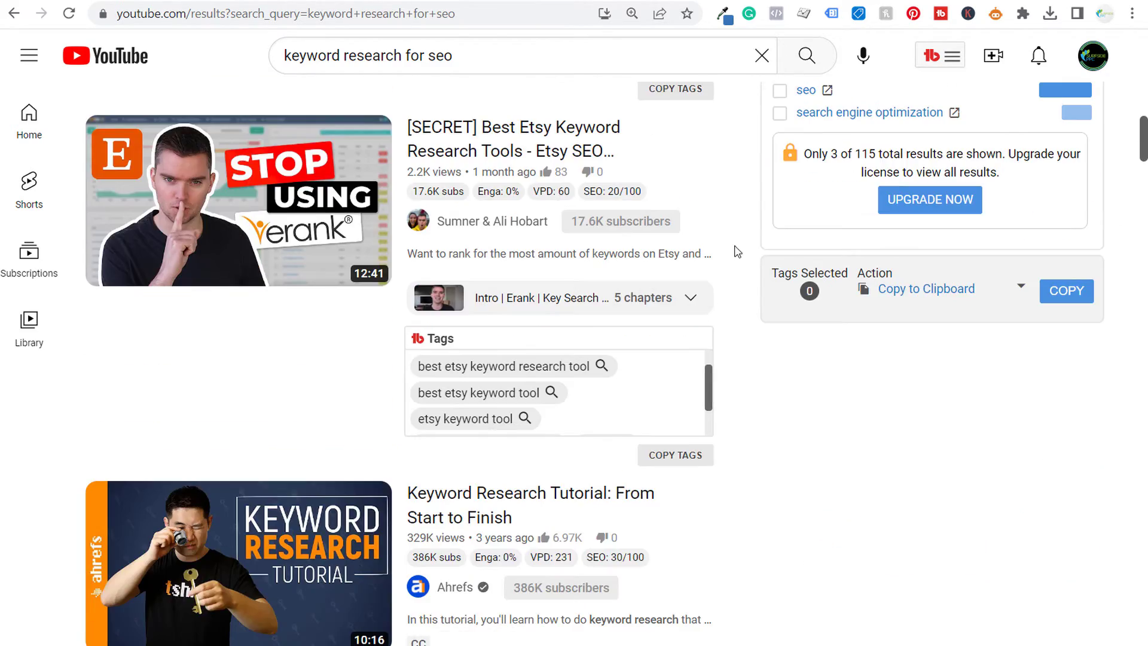
{"action": "scroll", "coordinate": [737, 251], "scroll_direction": "up", "scroll_amount": 20}
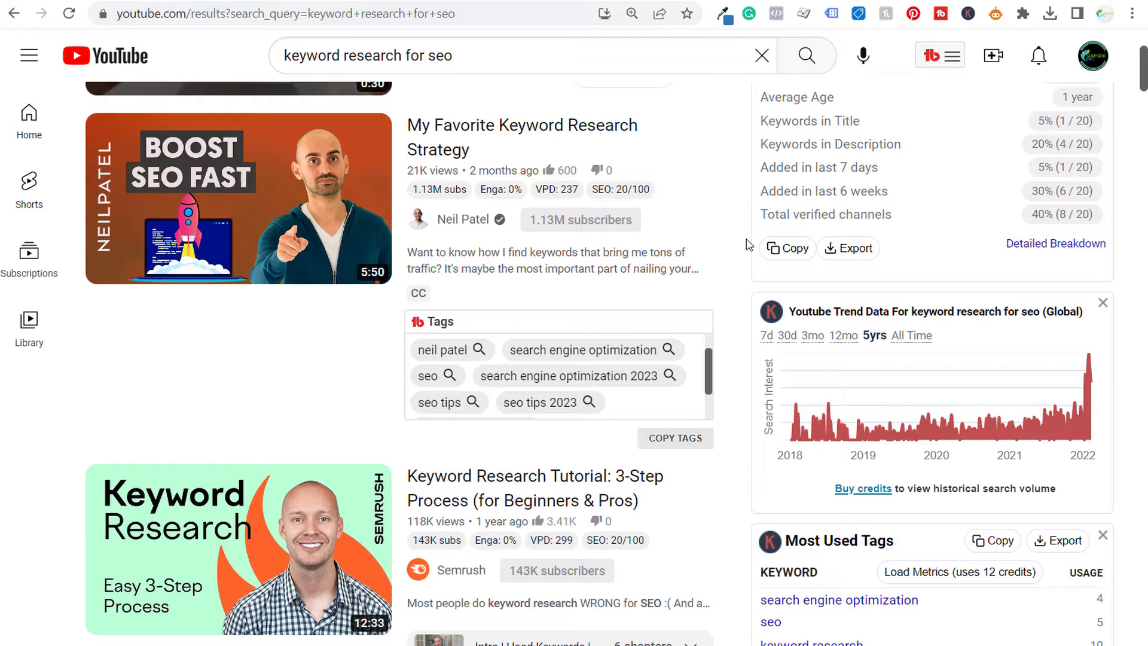
{"action": "scroll", "coordinate": [747, 244], "scroll_direction": "up", "scroll_amount": 5}
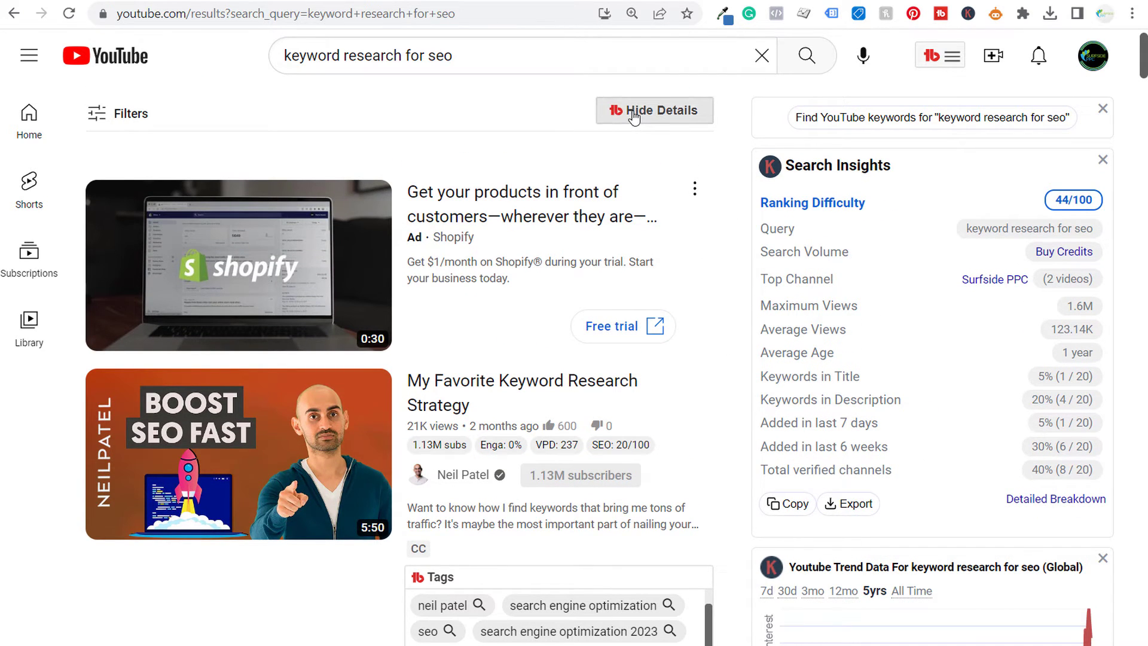
{"action": "scroll", "coordinate": [734, 267], "scroll_direction": "down", "scroll_amount": 4}
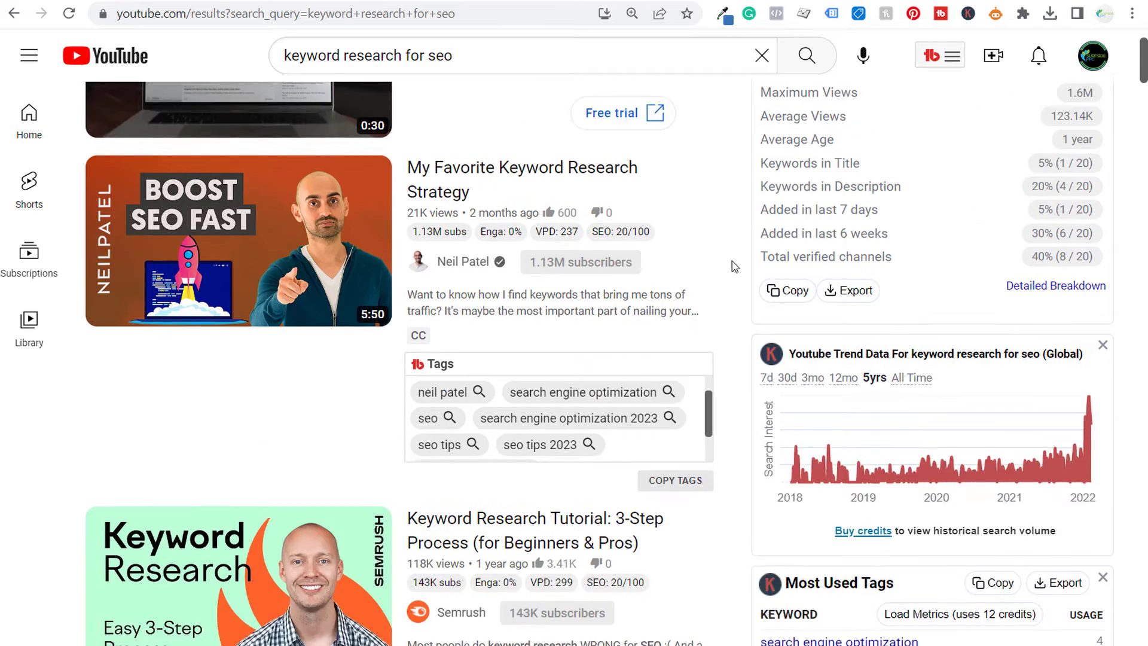
{"action": "scroll", "coordinate": [734, 266], "scroll_direction": "down", "scroll_amount": 10}
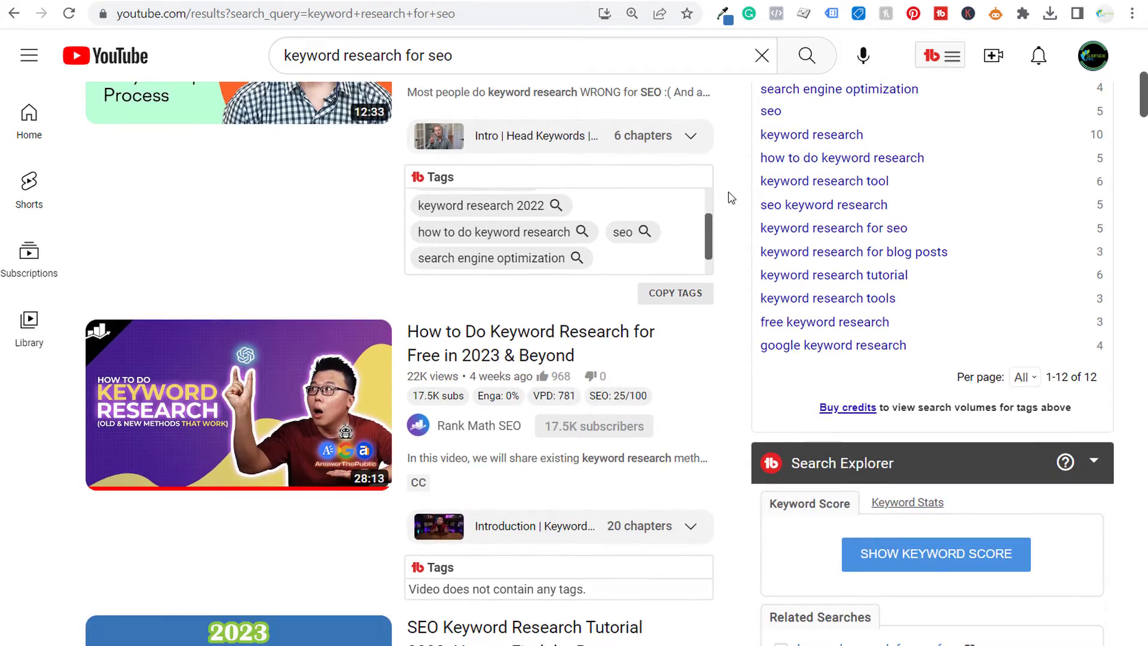
{"action": "scroll", "coordinate": [731, 198], "scroll_direction": "up", "scroll_amount": 2}
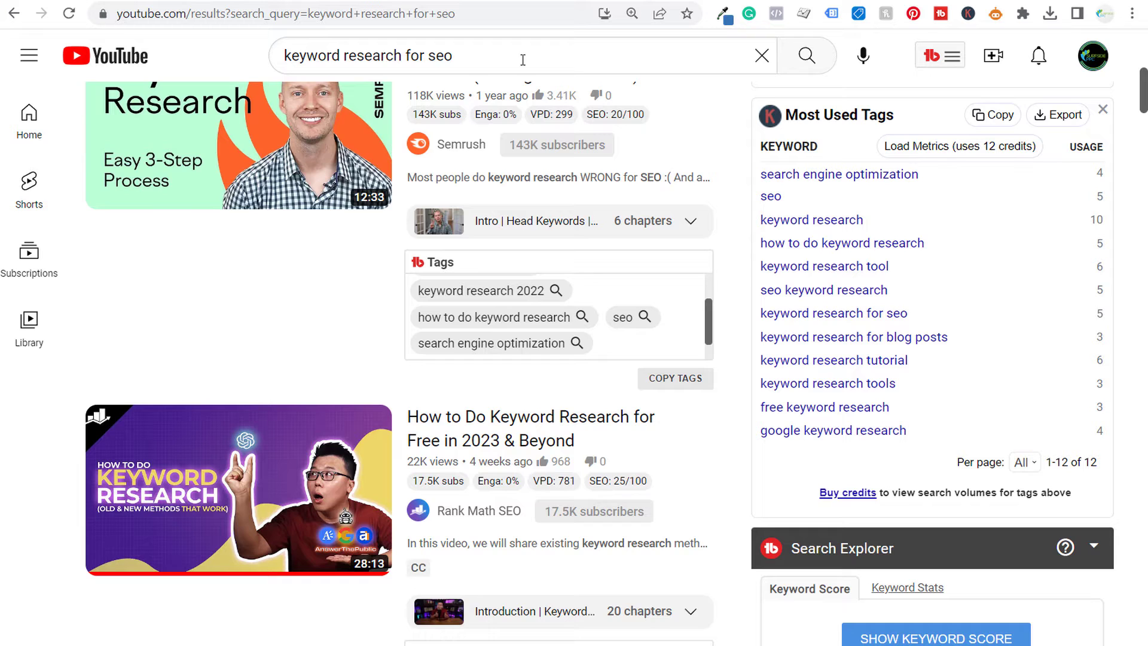
Copy the 12 Most Used Tags and paste them on a new line below the Notepad list
{"action": "left_click", "coordinate": [979, 112]}
{"action": "key", "text": "alt+Tab"}
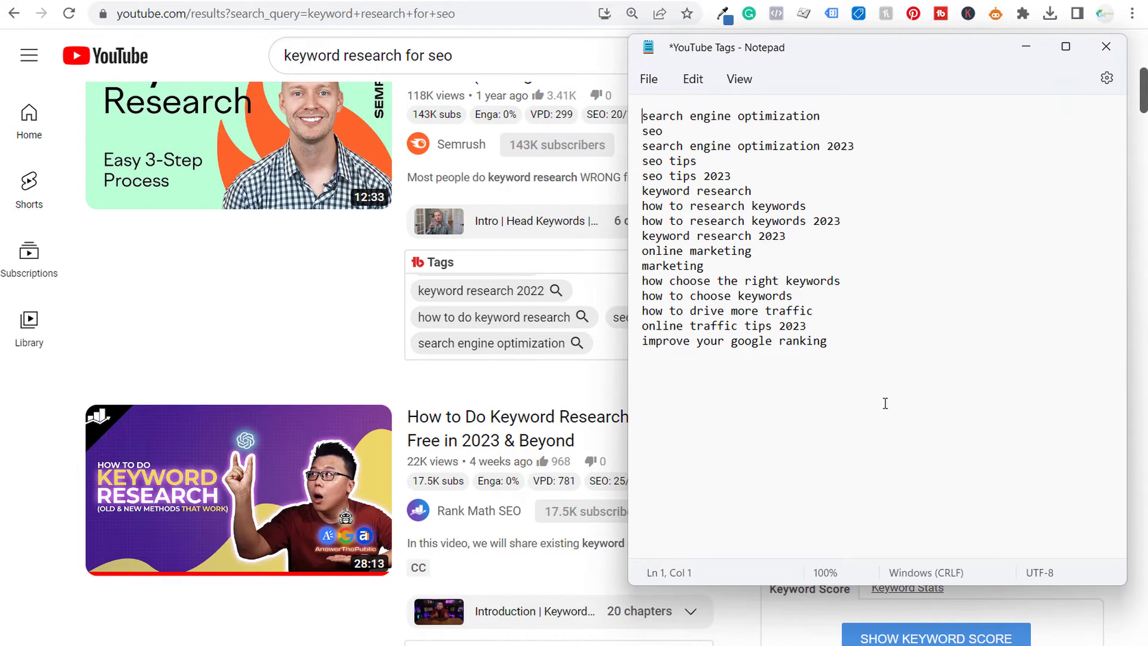
{"action": "left_click", "coordinate": [904, 344]}
{"action": "key", "text": "Return"}
{"action": "key", "text": "ctrl+v"}
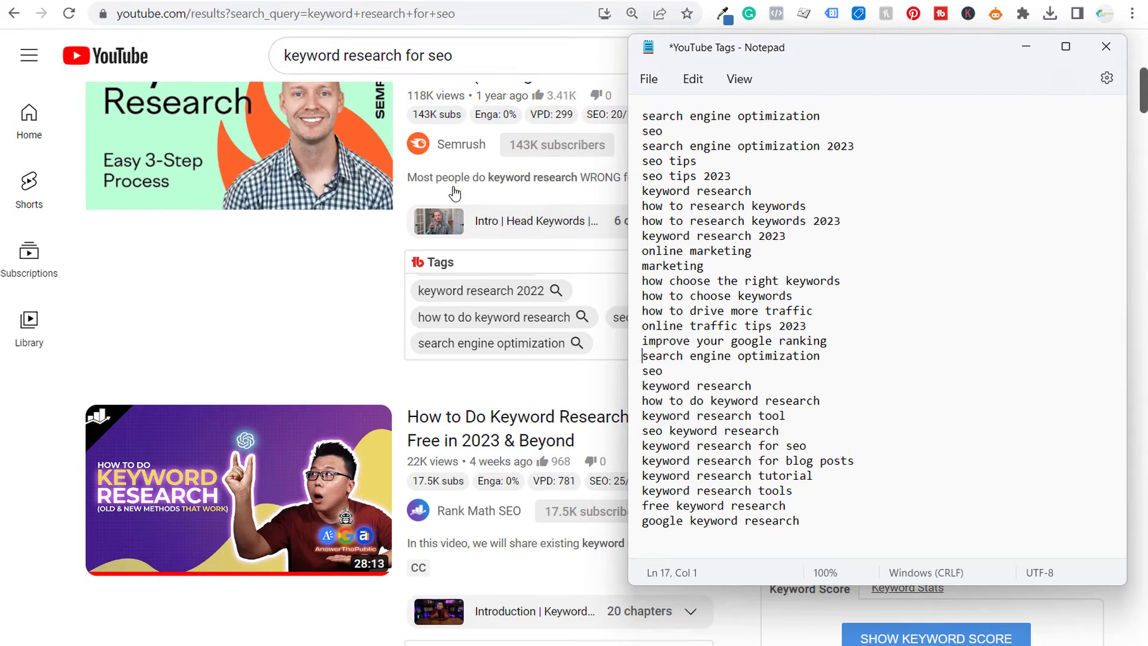
{"action": "left_click", "coordinate": [347, 317]}
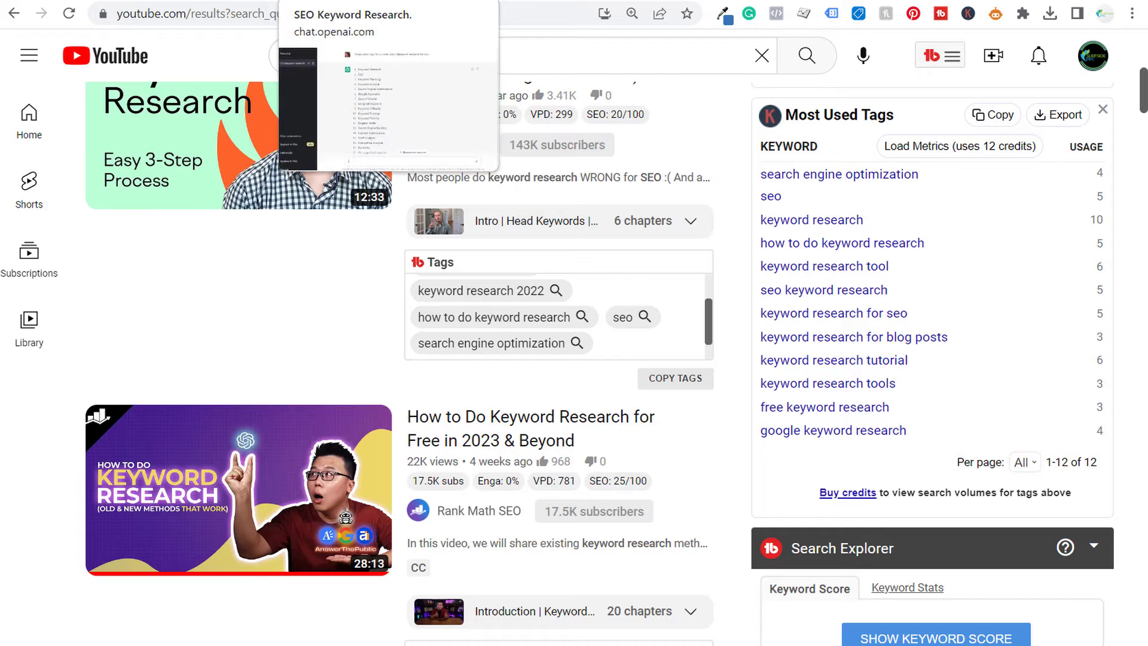
Select and copy the numbered 20-keyword list from the SEO Keyword Research chat
{"action": "left_click", "coordinate": [335, 2]}
{"action": "scroll", "coordinate": [568, 419], "scroll_direction": "down", "scroll_amount": 3}
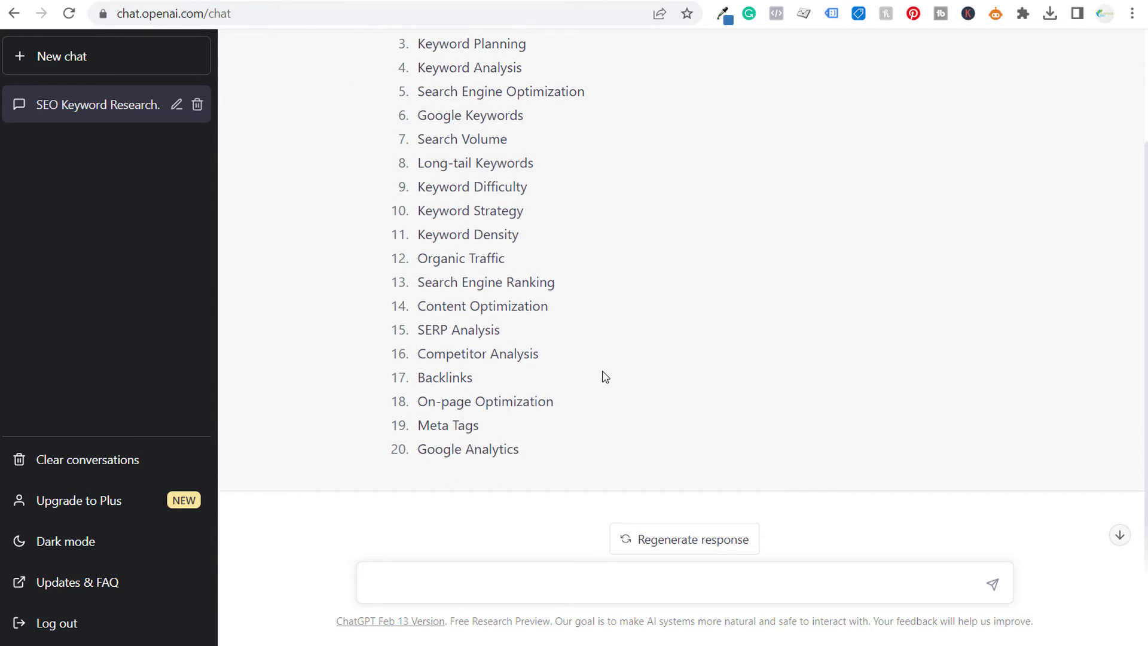
{"action": "left_click_drag", "start_coordinate": [548, 454], "coordinate": [397, 83]}
{"action": "scroll", "coordinate": [407, 293], "scroll_direction": "up", "scroll_amount": 2}
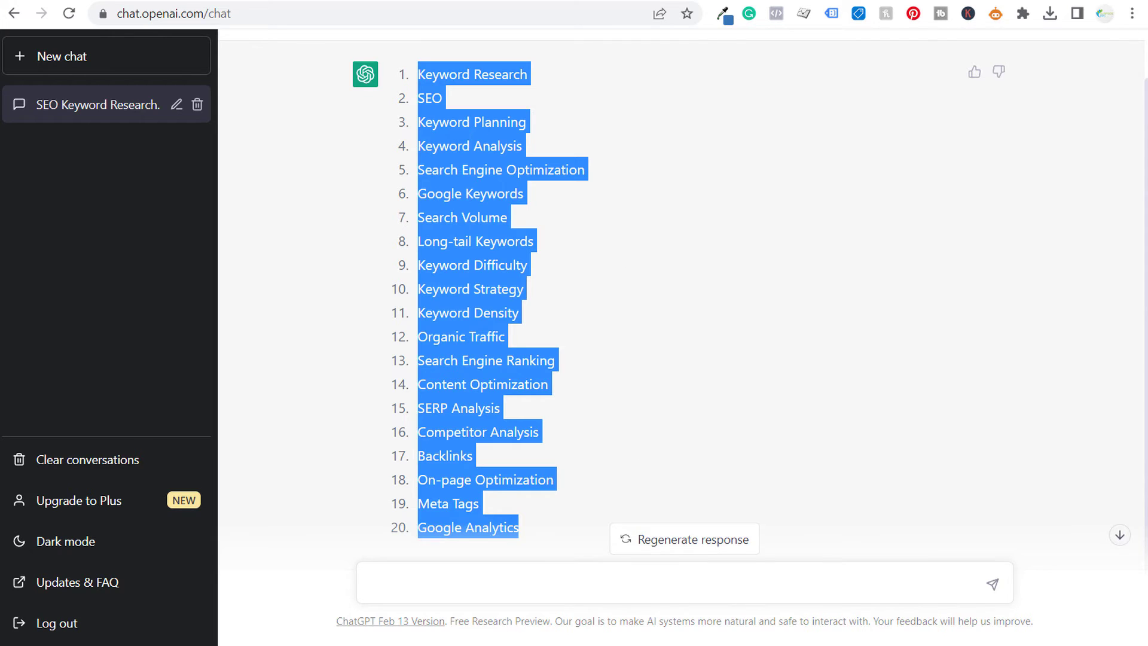
{"action": "key", "text": "alt+Tab"}
Paste the 20 ChatGPT keywords on a new line after the 28 existing tags
{"action": "left_click", "coordinate": [822, 521]}
{"action": "key", "text": "Return"}
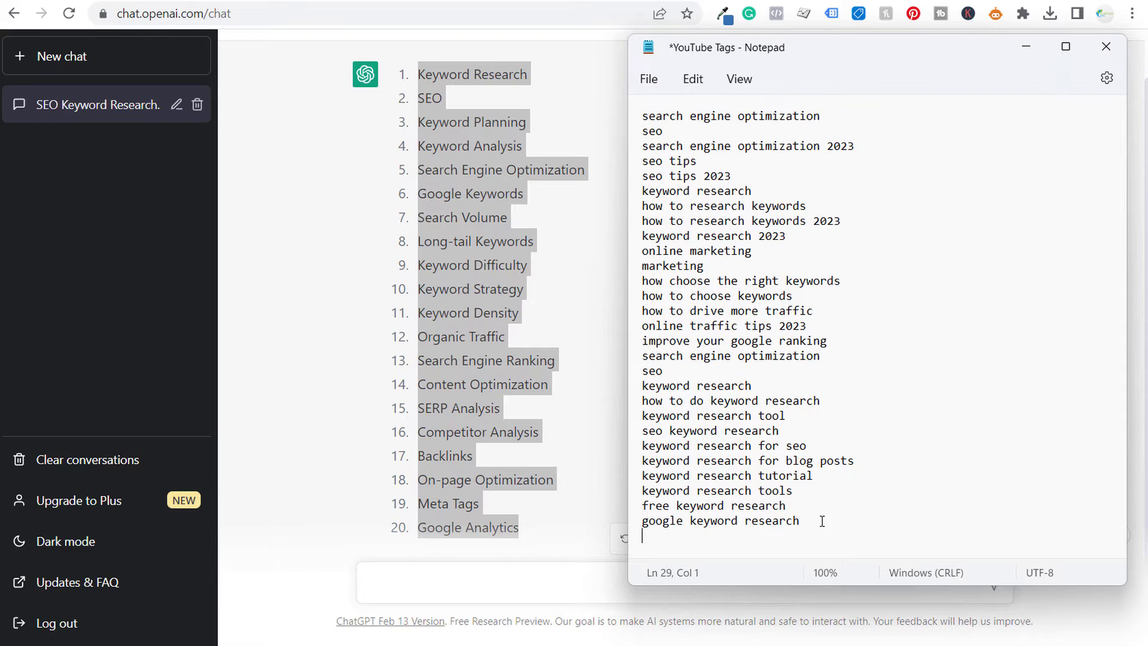
{"action": "key", "text": "ctrl+v"}
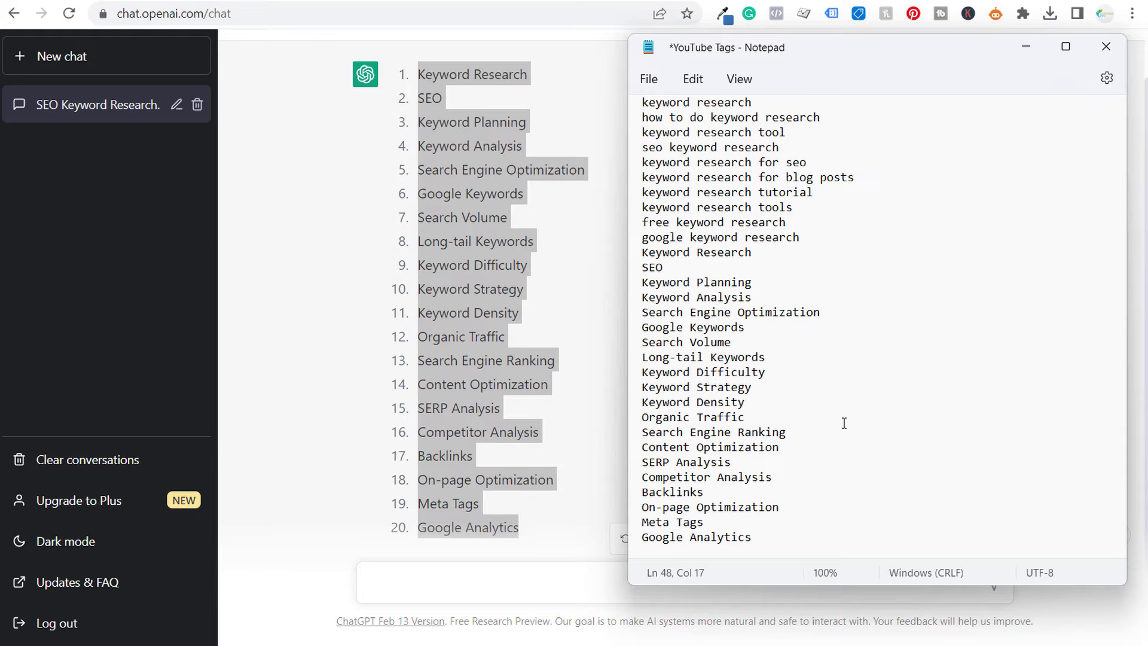
{"action": "scroll", "coordinate": [872, 272], "scroll_direction": "up", "scroll_amount": 6}
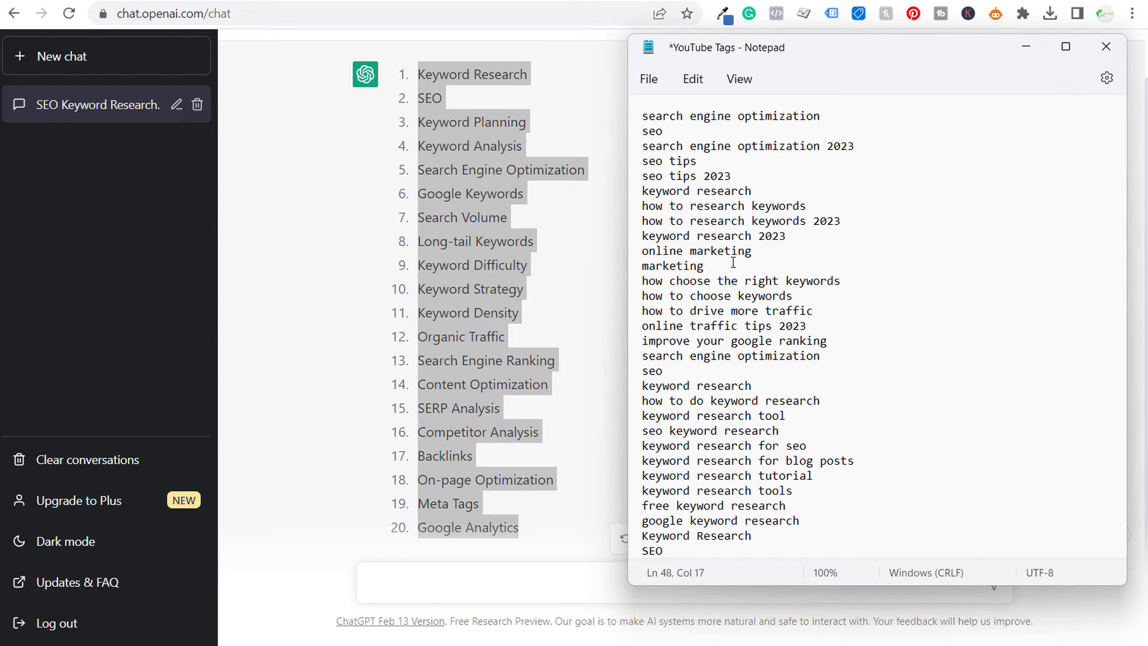
Delete the 'online marketing' and 'marketing' lines from the tag list
{"action": "left_click_drag", "start_coordinate": [733, 263], "coordinate": [640, 251]}
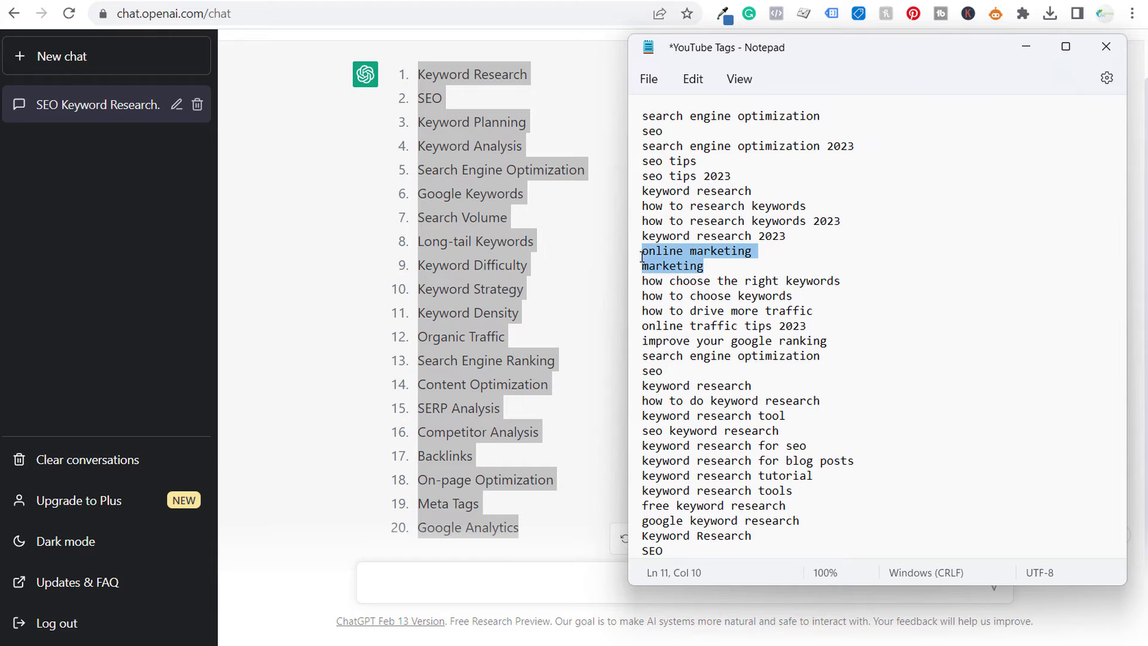
{"action": "left_click", "coordinate": [860, 266]}
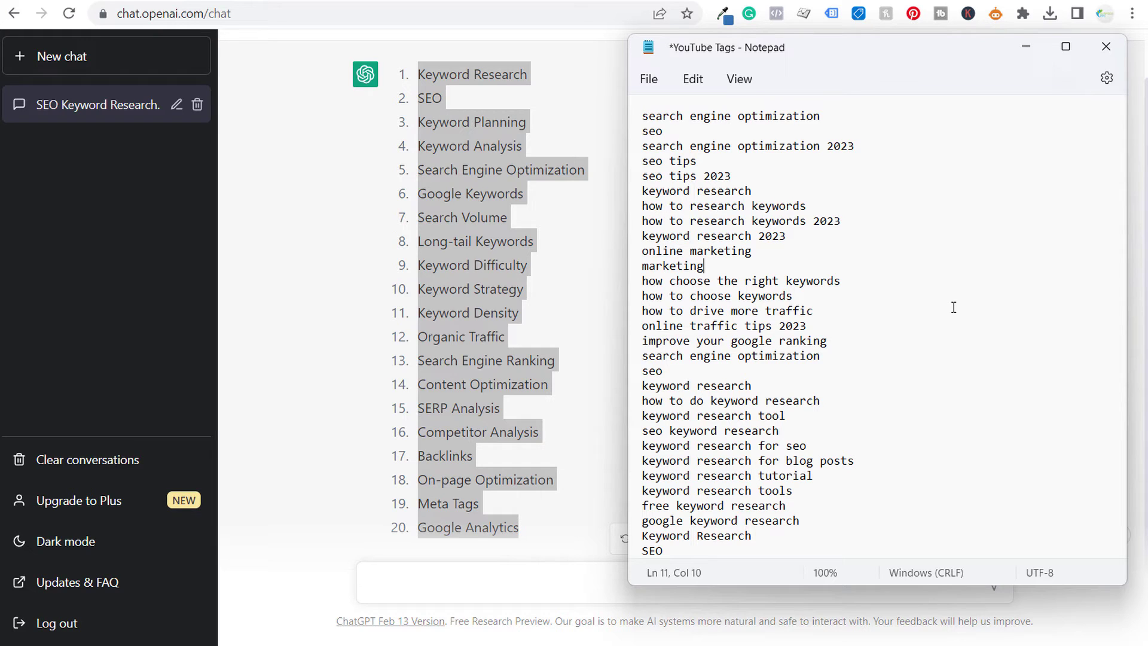
{"action": "left_click_drag", "start_coordinate": [715, 263], "coordinate": [626, 257]}
{"action": "key", "text": "BackSpace"}
{"action": "key", "text": "BackSpace"}
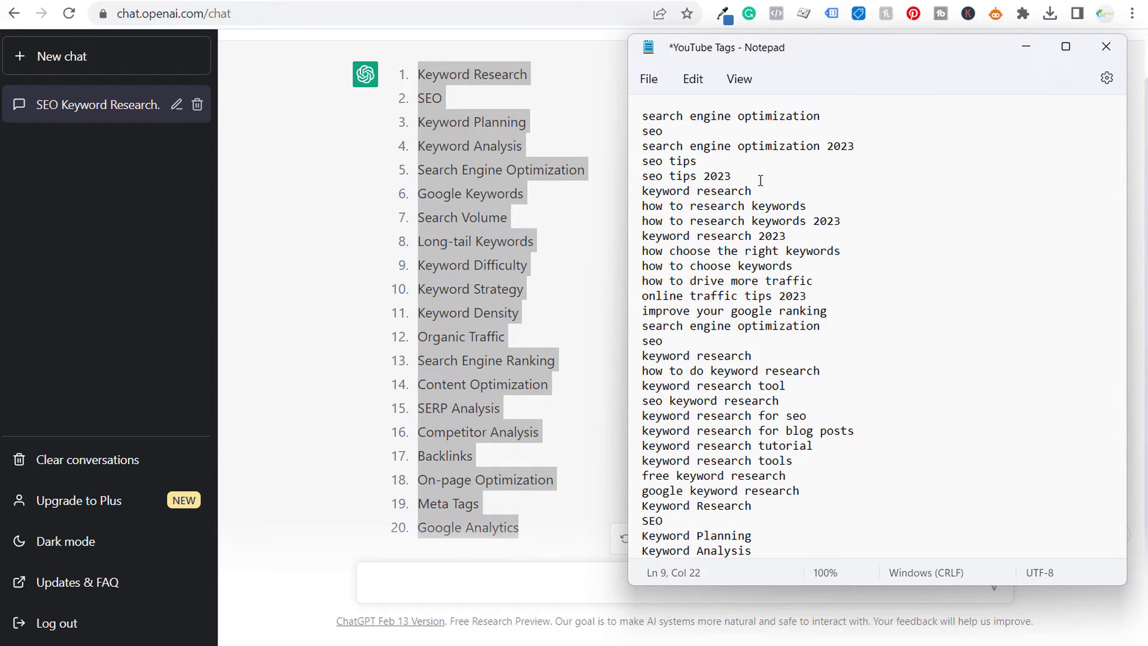
{"action": "left_click_drag", "start_coordinate": [760, 180], "coordinate": [634, 181]}
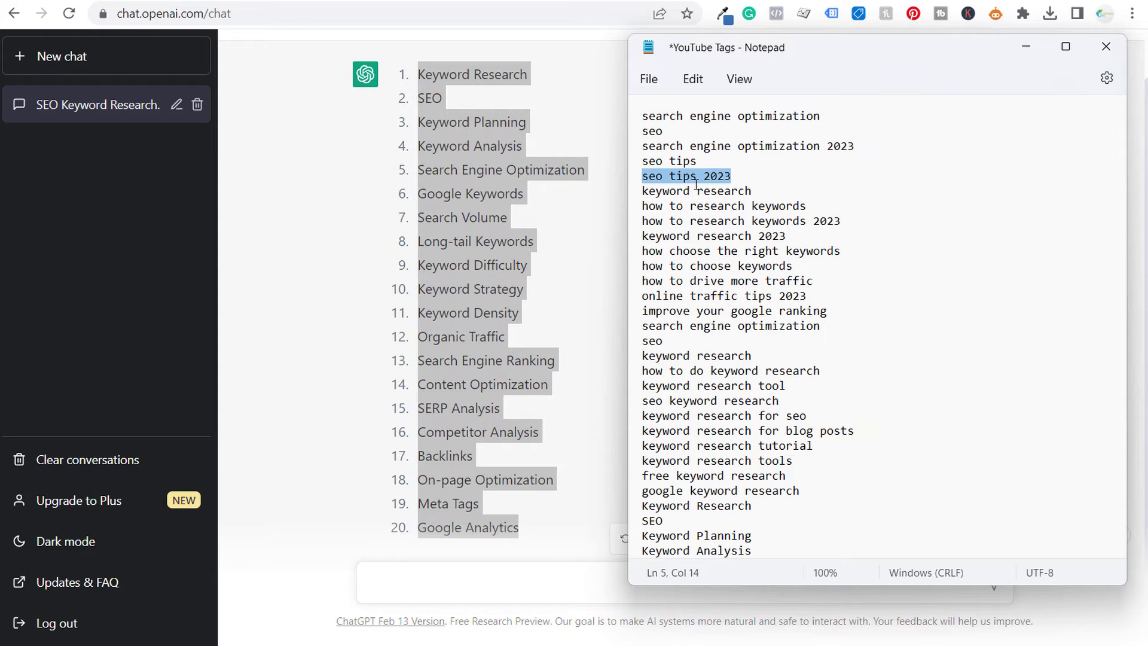
{"action": "left_click", "coordinate": [728, 161]}
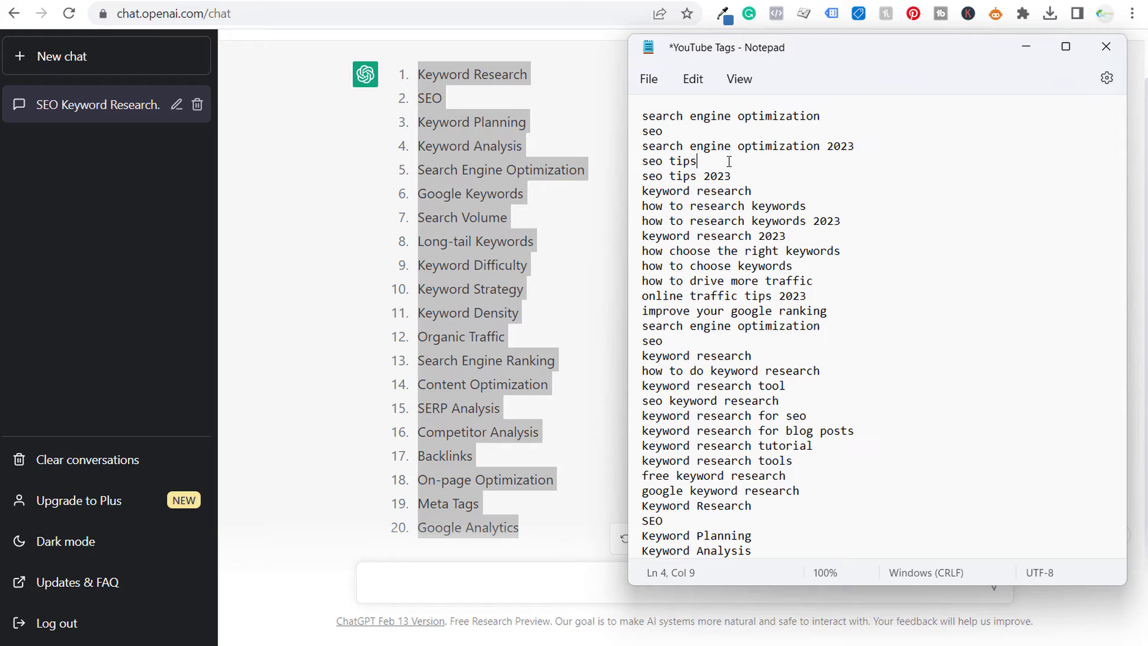
Remove the leading 'search engine optimization' line, leaving no empty first line
{"action": "left_click", "coordinate": [765, 133]}
{"action": "left_click", "coordinate": [773, 120]}
{"action": "left_click", "coordinate": [780, 146]}
{"action": "left_click_drag", "start_coordinate": [838, 116], "coordinate": [607, 115]}
{"action": "key", "text": "Delete"}
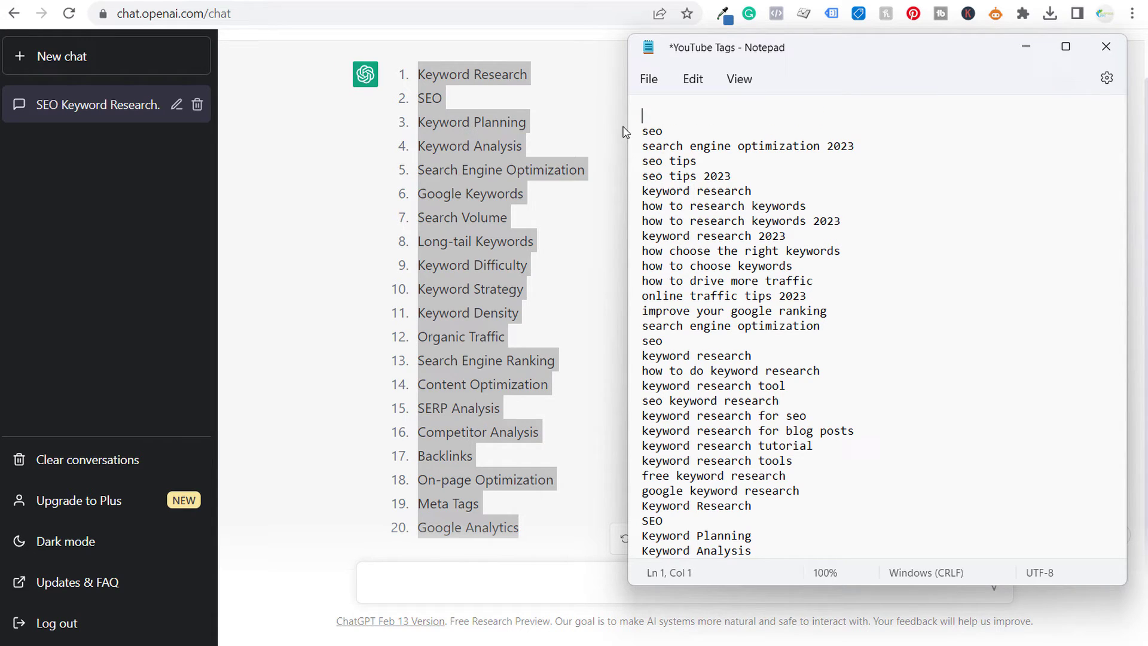
{"action": "key", "text": "Delete"}
{"action": "left_click_drag", "start_coordinate": [861, 129], "coordinate": [635, 130]}
{"action": "left_click", "coordinate": [890, 147]}
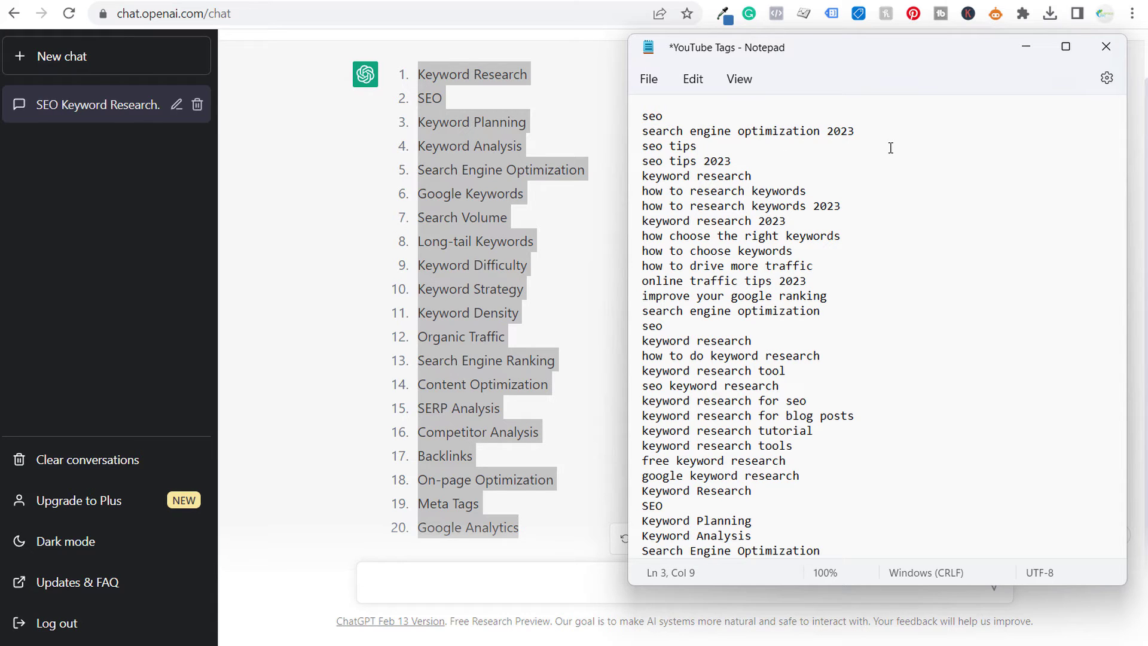
{"action": "scroll", "coordinate": [907, 299], "scroll_direction": "down", "scroll_amount": 5}
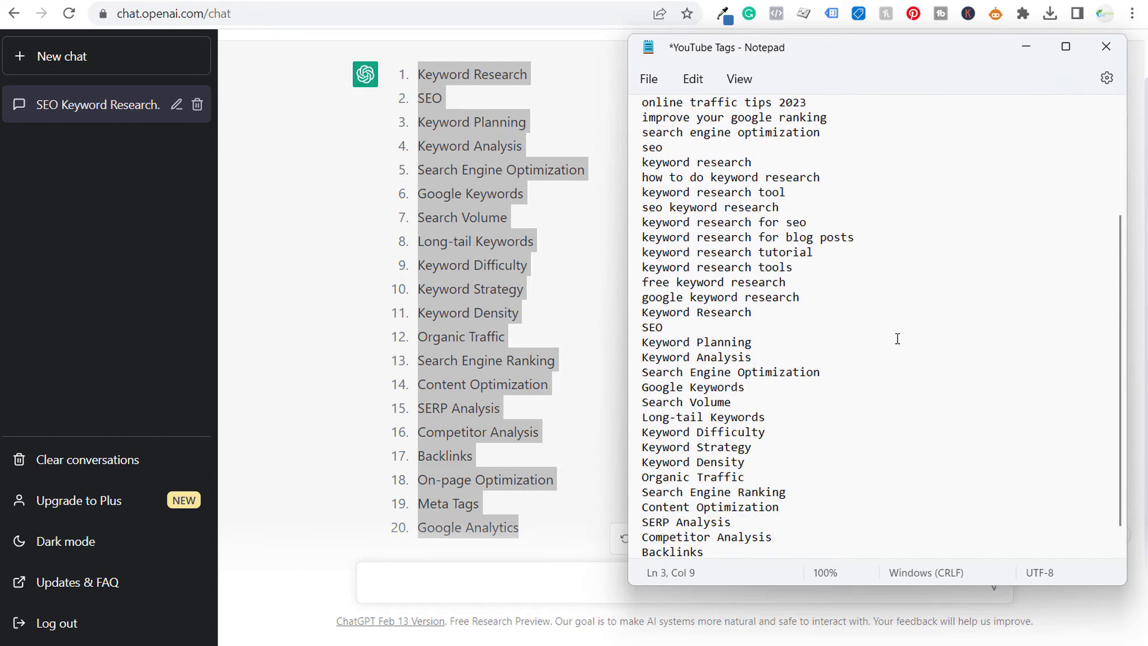
{"action": "scroll", "coordinate": [902, 356], "scroll_direction": "up", "scroll_amount": 5}
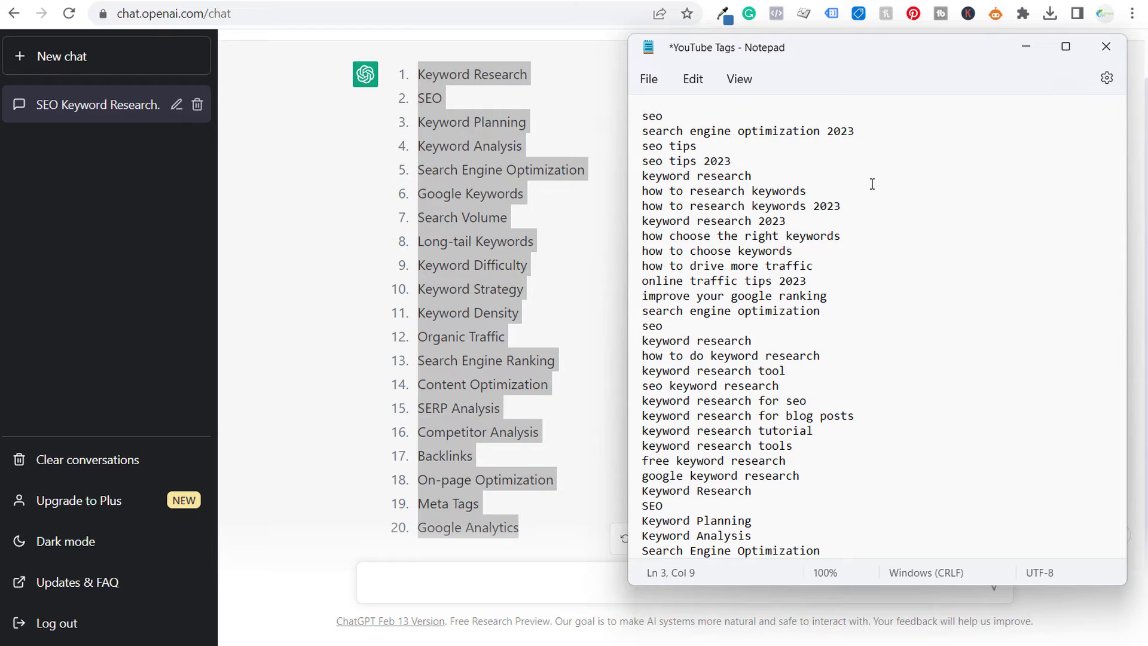
{"action": "left_click", "coordinate": [415, 11]}
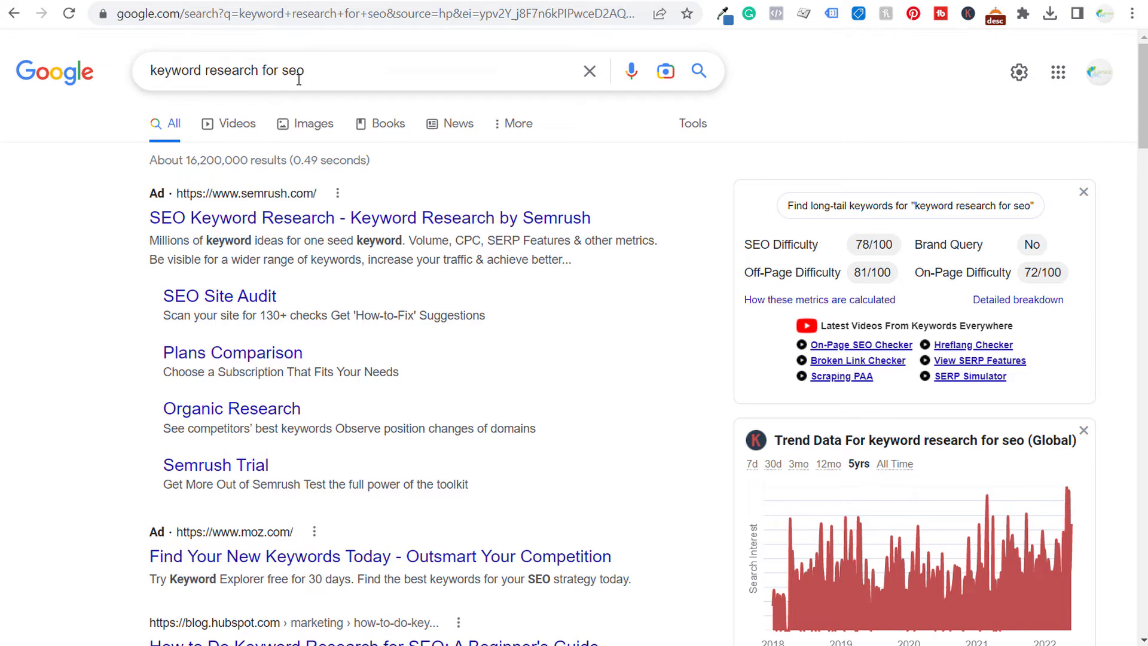
Append the eight Keywords Everywhere Related Keywords to the end of the YouTube Tags notes
{"action": "scroll", "coordinate": [1142, 96], "scroll_direction": "down", "scroll_amount": 10}
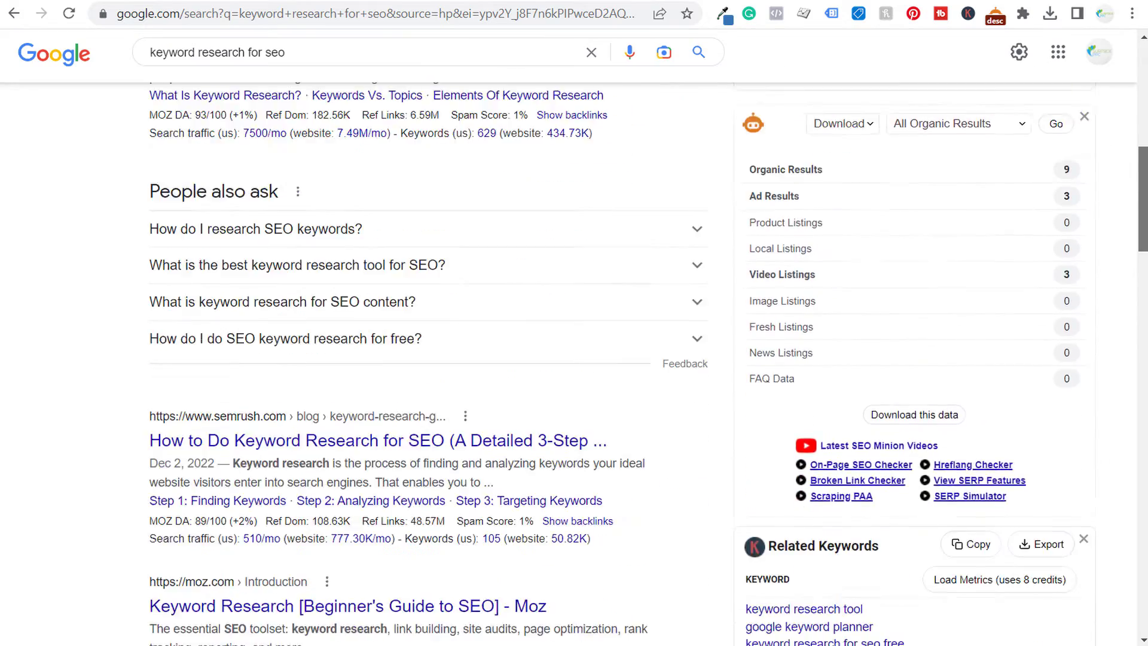
{"action": "scroll", "coordinate": [890, 242], "scroll_direction": "down", "scroll_amount": 6}
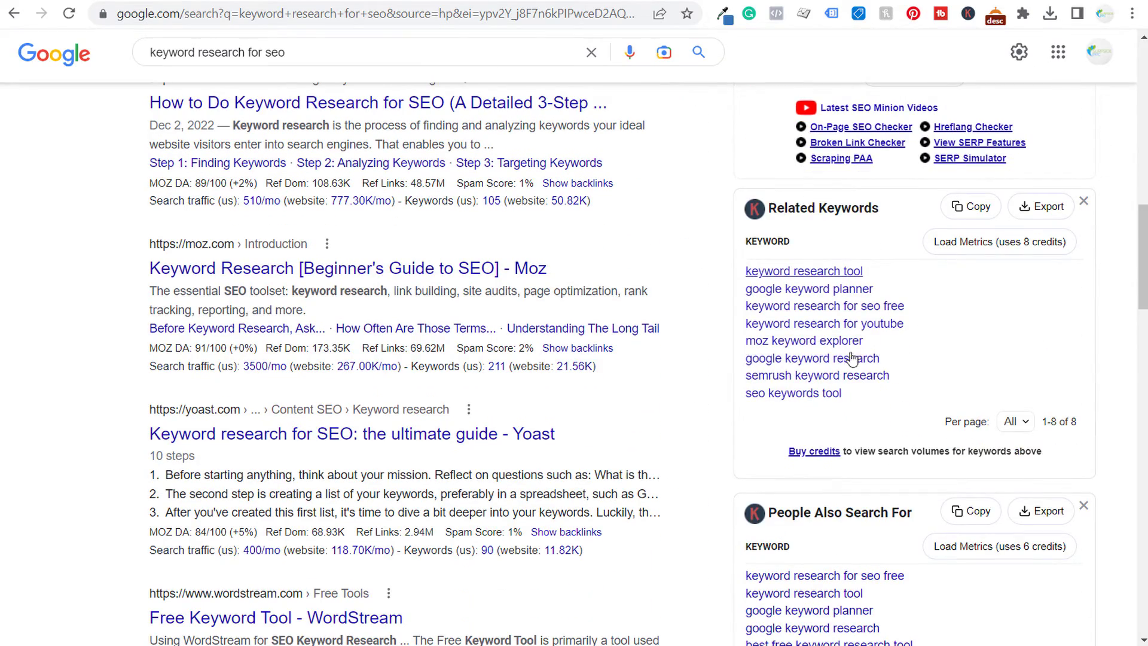
{"action": "left_click_drag", "start_coordinate": [861, 399], "coordinate": [746, 270]}
{"action": "key", "text": "ctrl+c"}
{"action": "key", "text": "alt+Tab"}
{"action": "key", "text": "ctrl+v"}
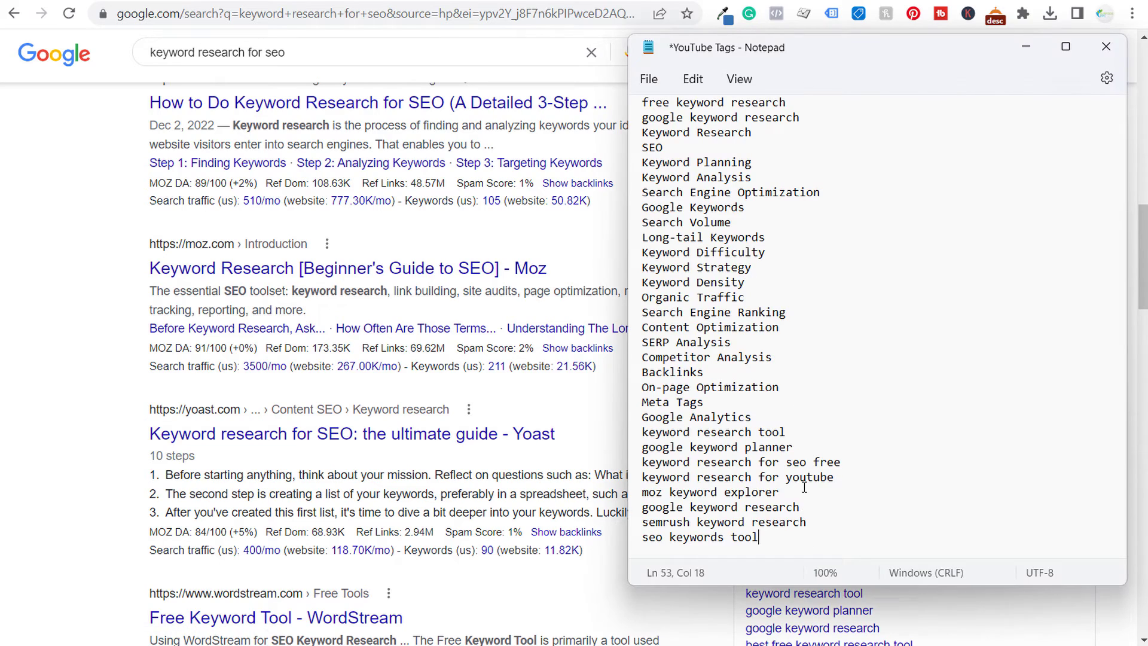
Go back to the Google results and scroll to the Long-Tail Keywords panel
{"action": "left_click", "coordinate": [713, 628]}
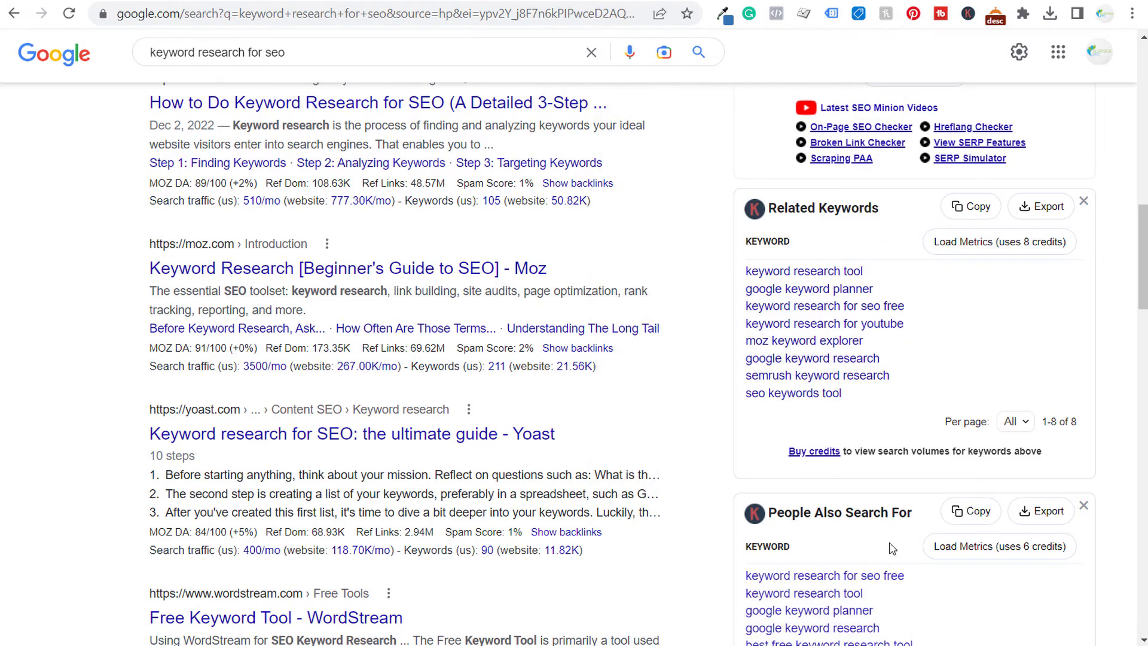
{"action": "scroll", "coordinate": [891, 548], "scroll_direction": "down", "scroll_amount": 4}
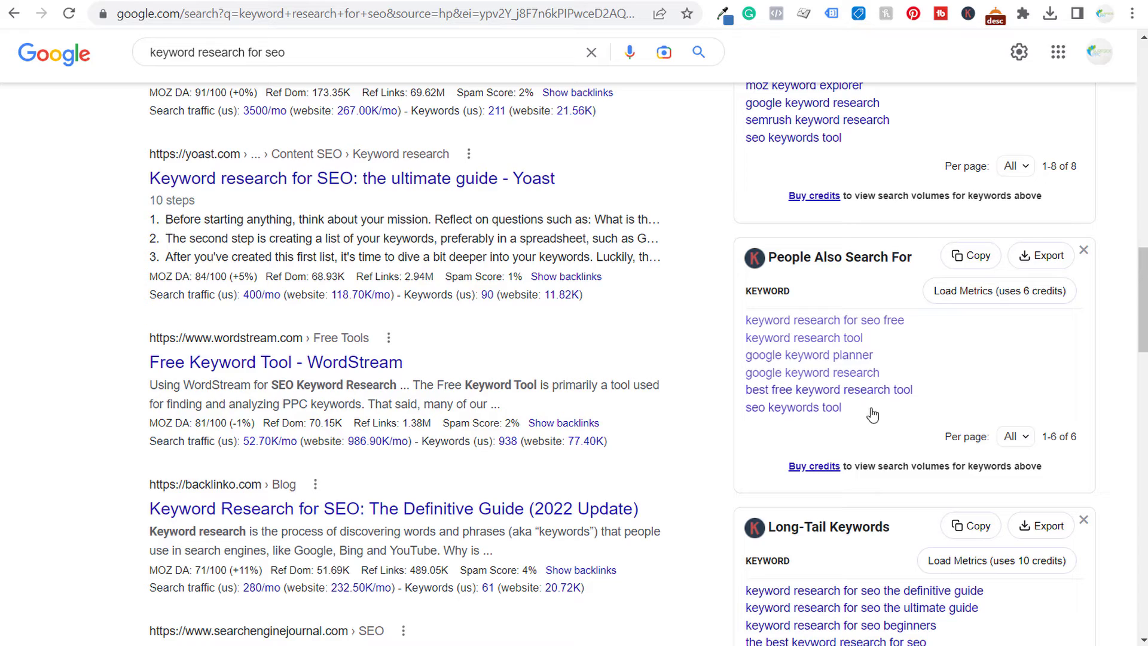
{"action": "scroll", "coordinate": [820, 150], "scroll_direction": "up", "scroll_amount": 1}
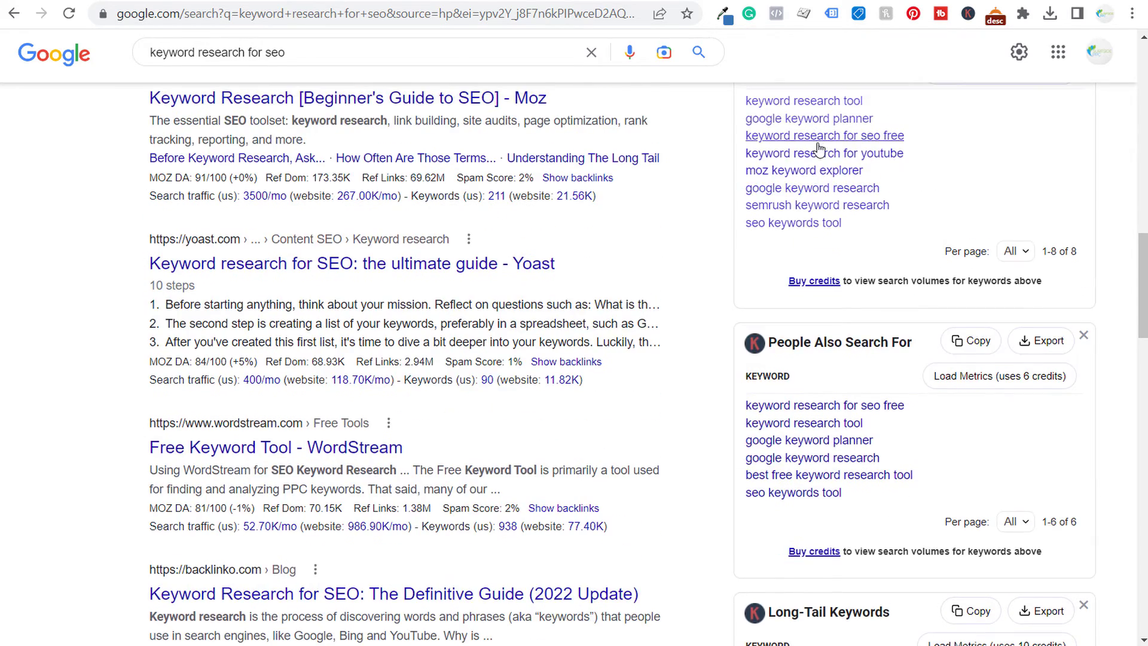
{"action": "scroll", "coordinate": [819, 150], "scroll_direction": "down", "scroll_amount": 6}
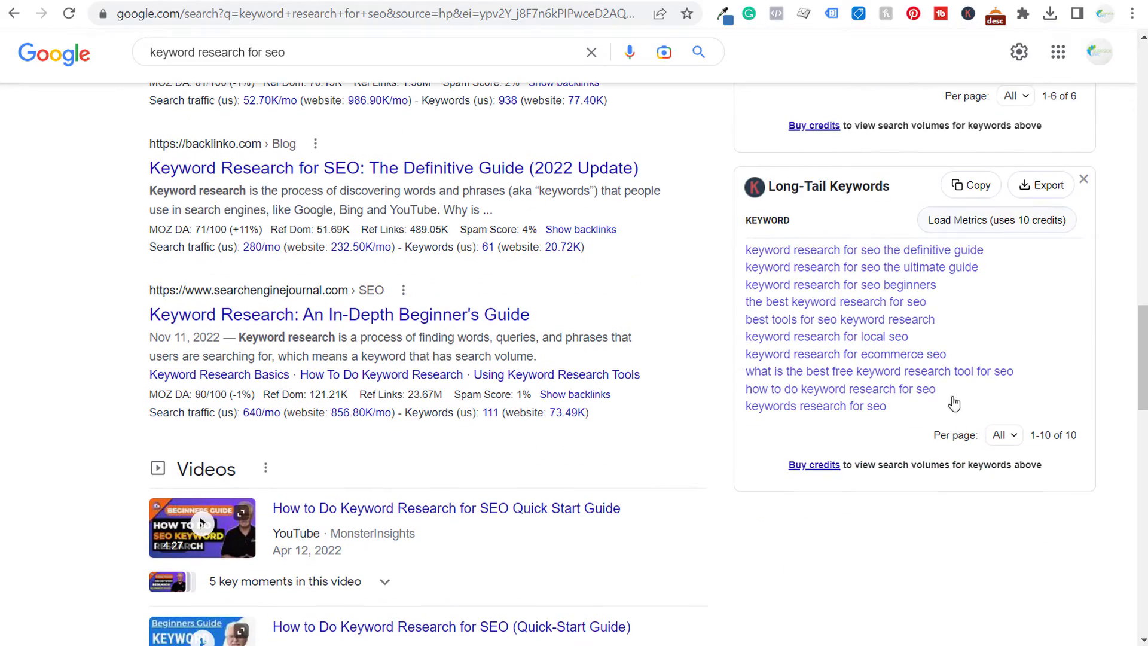
Paste the ten Long-Tail Keywords at the end of YouTube Tags, extending it to line 63
{"action": "left_click_drag", "start_coordinate": [887, 407], "coordinate": [745, 251]}
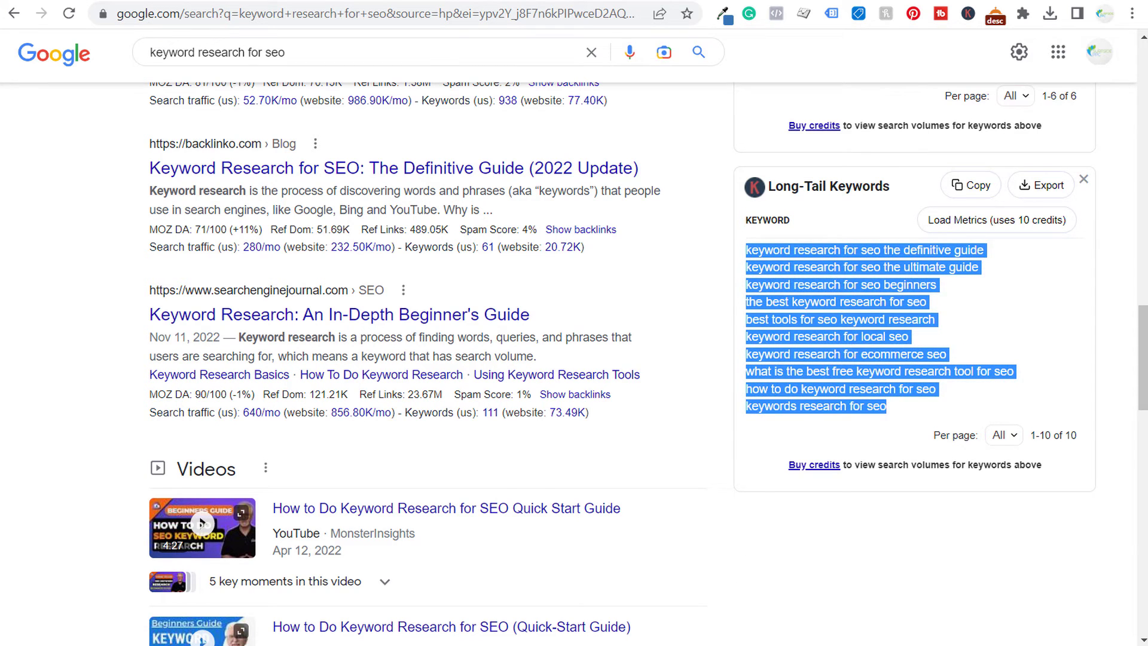
{"action": "key", "text": "ctrl+c"}
{"action": "key", "text": "alt+Tab"}
{"action": "key", "text": "ctrl+v"}
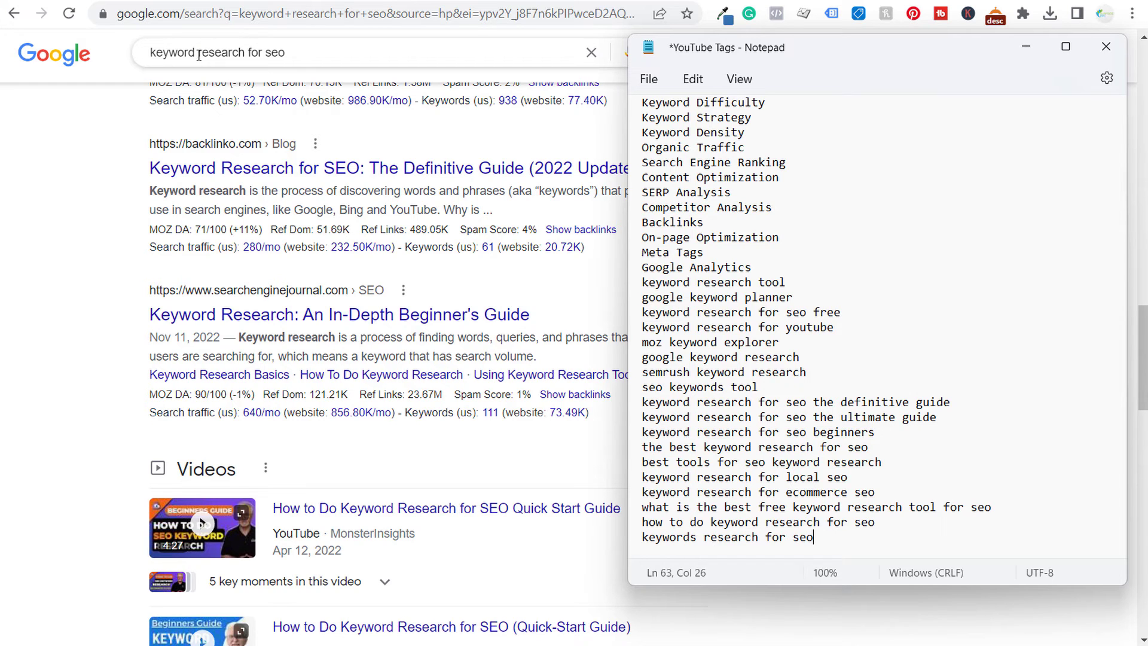
{"action": "left_click", "coordinate": [103, 216]}
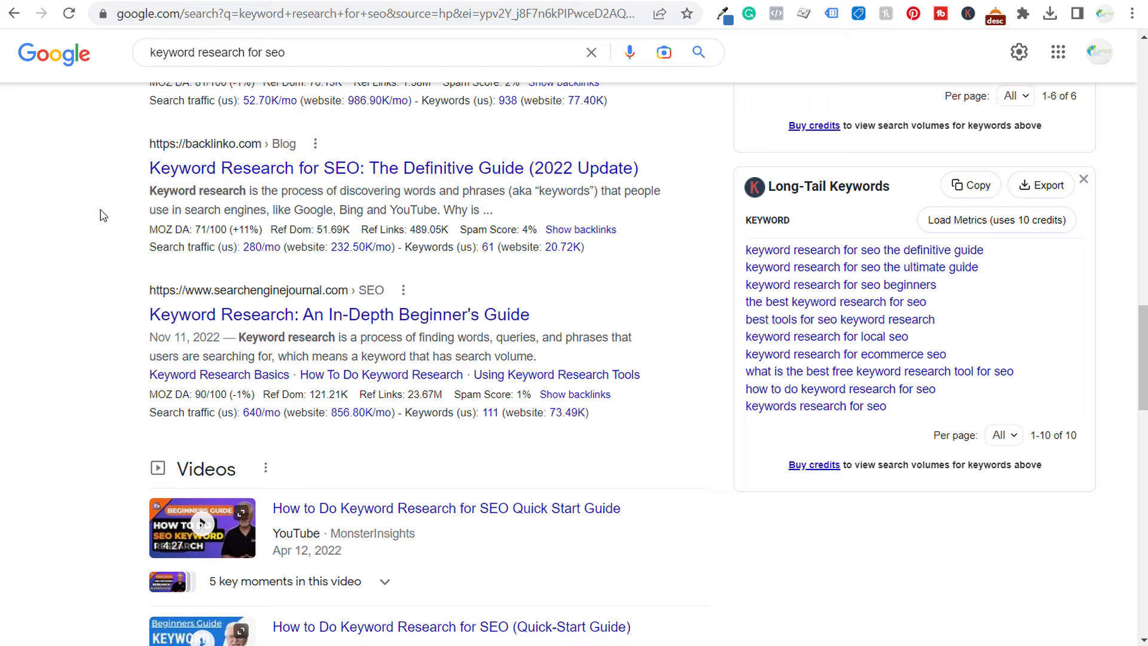
{"action": "key", "text": "alt+Tab"}
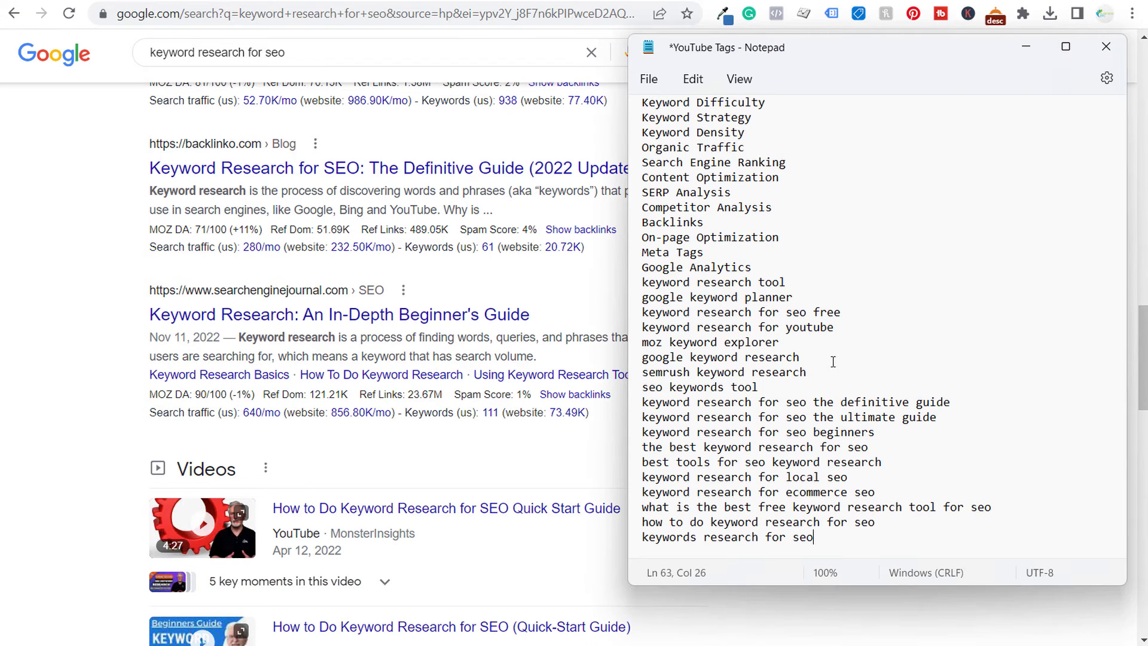
Copy the entire YouTube Tags list into SearchVolume.io's keyword box and submit the volume lookup
{"action": "left_click_drag", "start_coordinate": [814, 550], "coordinate": [639, 107]}
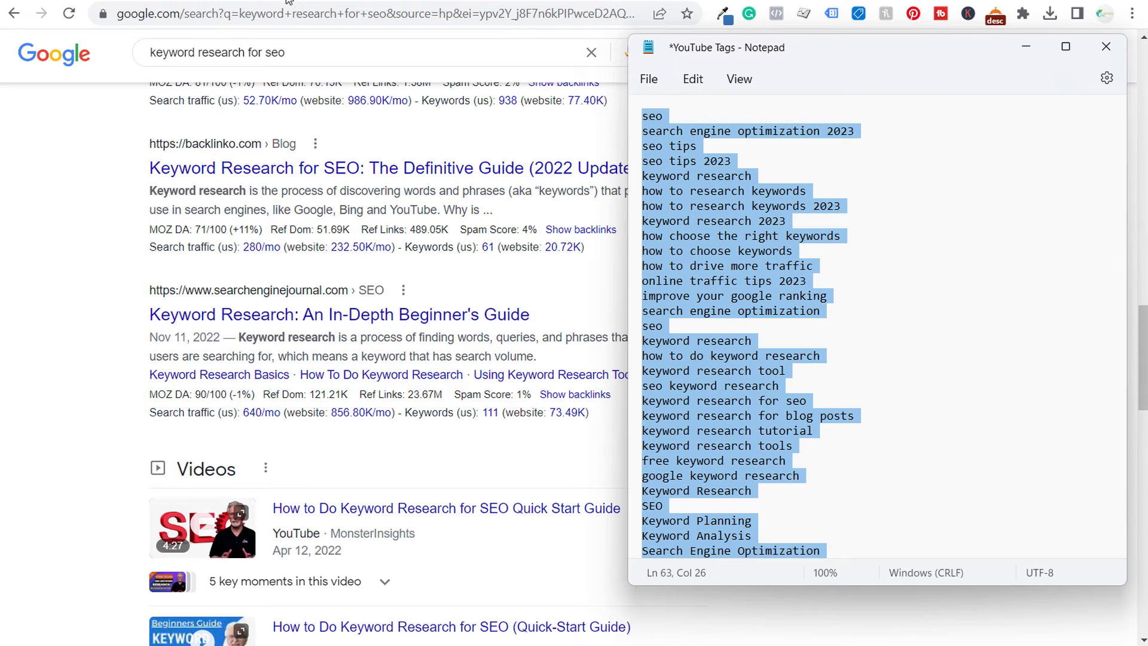
{"action": "key", "text": "alt+Tab"}
{"action": "key", "text": "ctrl+Tab"}
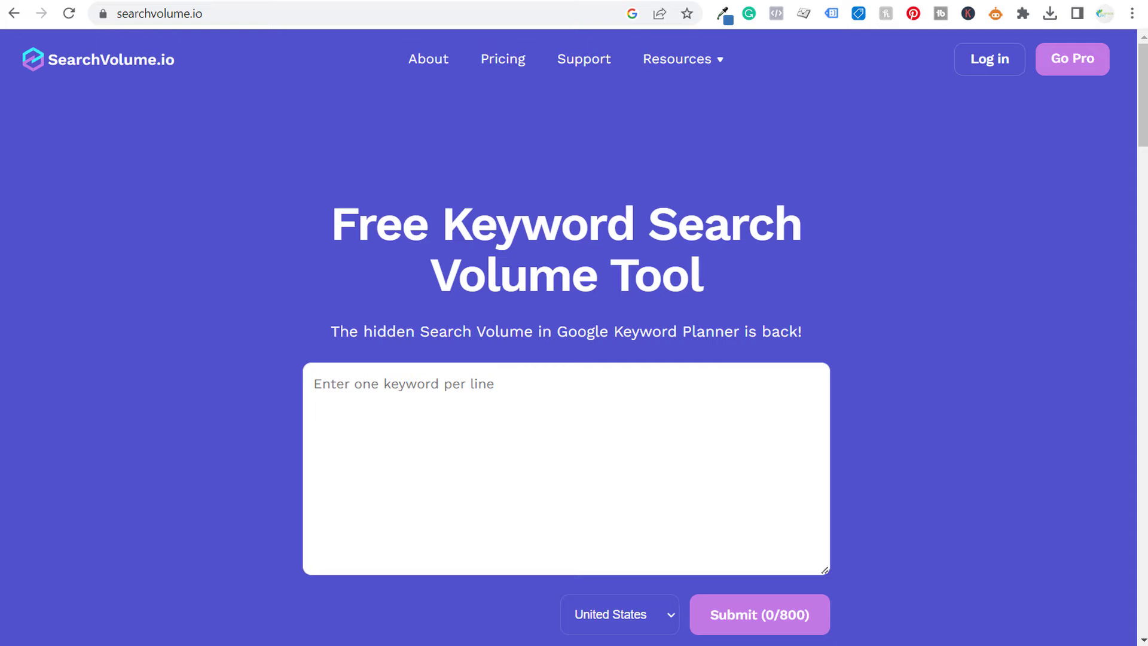
{"action": "left_click", "coordinate": [460, 415]}
{"action": "key", "text": "ctrl+v"}
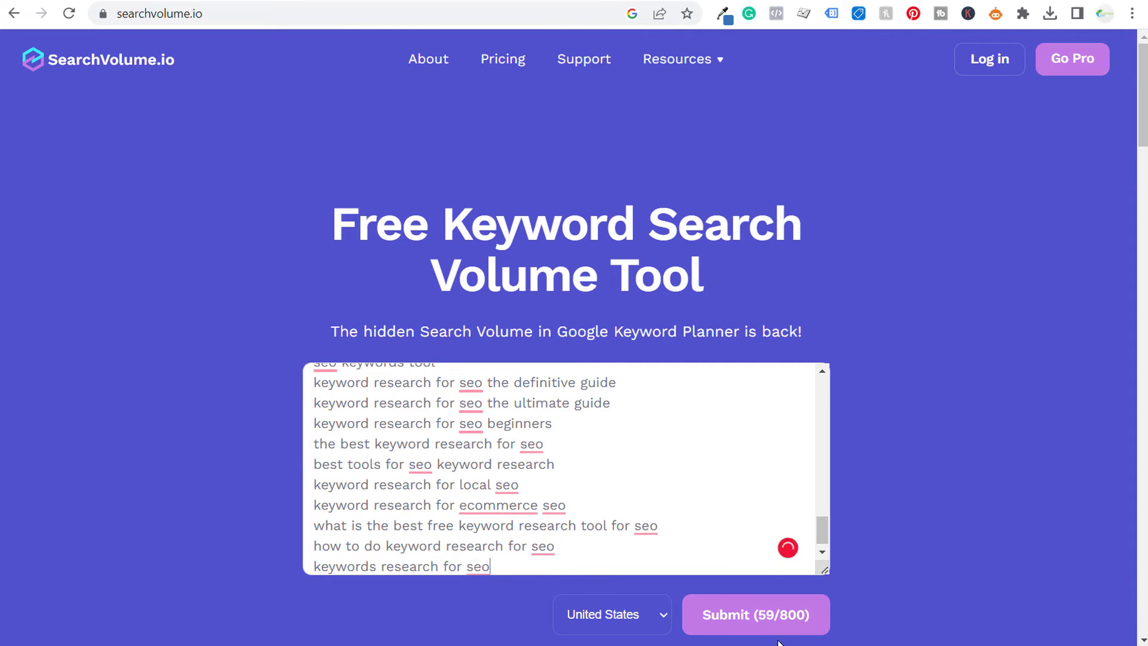
{"action": "left_click", "coordinate": [775, 628]}
{"action": "scroll", "coordinate": [879, 379], "scroll_direction": "down", "scroll_amount": 10}
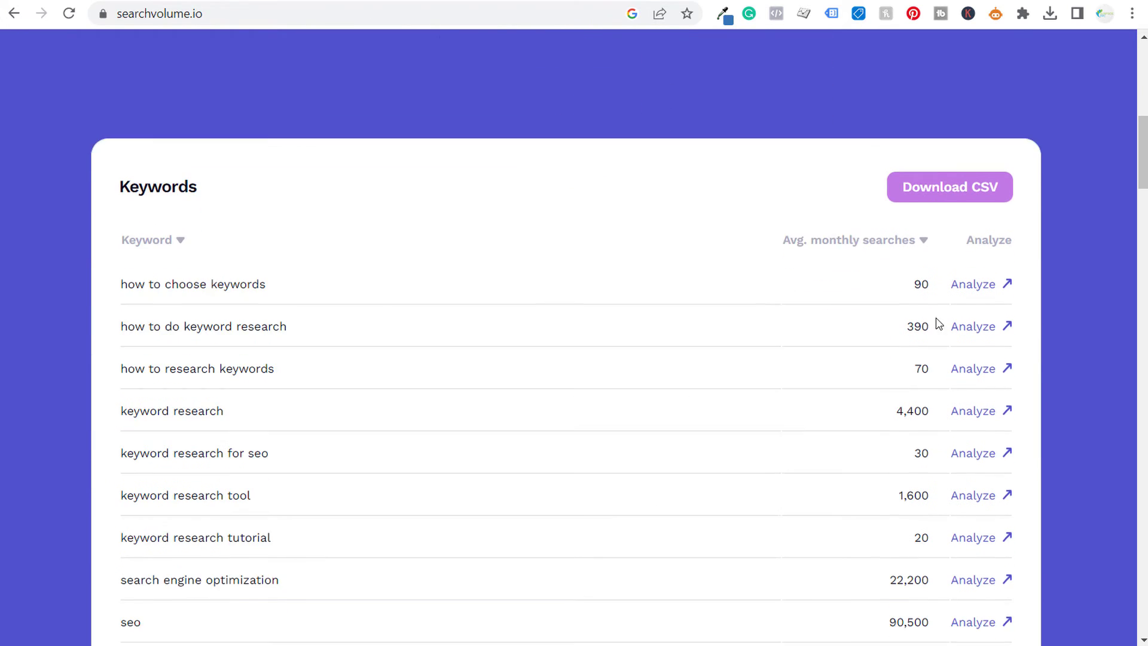
Scroll the volumes table and highlight google analytics at 1,000,000 monthly searches
{"action": "scroll", "coordinate": [694, 358], "scroll_direction": "down", "scroll_amount": 1}
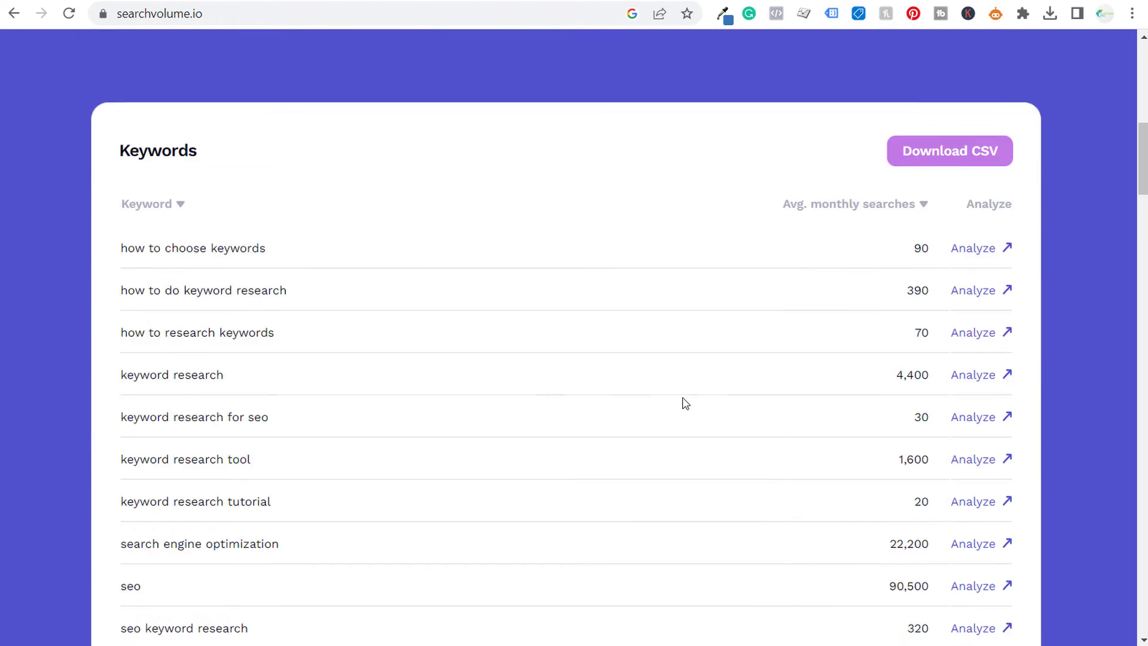
{"action": "scroll", "coordinate": [686, 402], "scroll_direction": "down", "scroll_amount": 20}
{"action": "scroll", "coordinate": [741, 416], "scroll_direction": "up", "scroll_amount": 7}
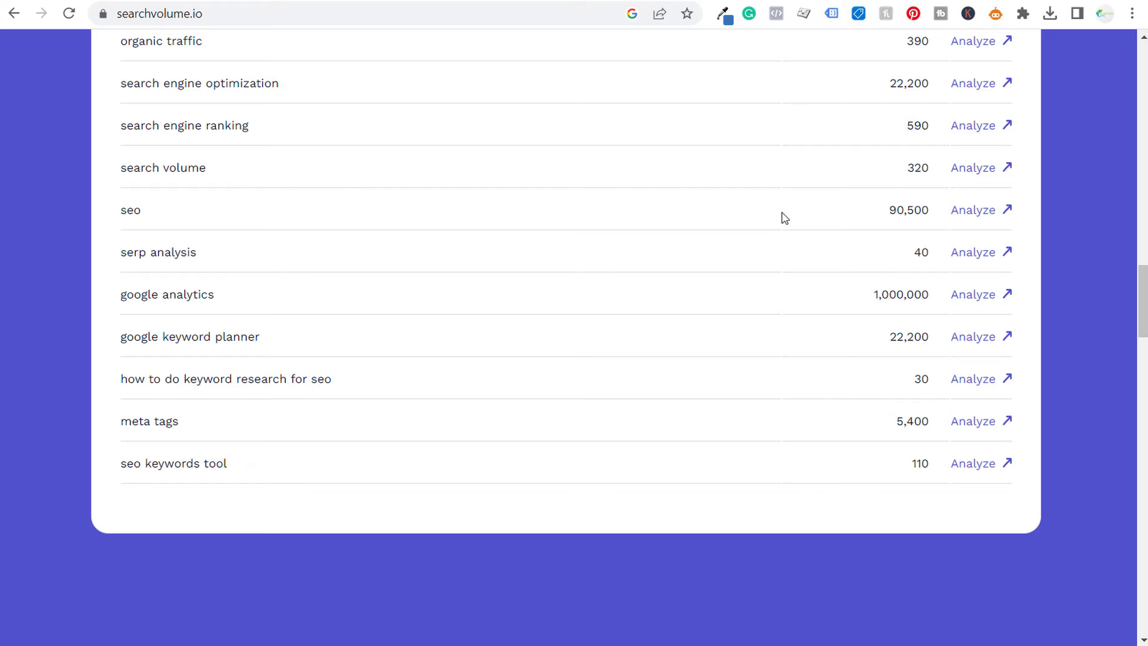
{"action": "left_click_drag", "start_coordinate": [159, 294], "coordinate": [120, 295]}
{"action": "left_click_drag", "start_coordinate": [863, 297], "coordinate": [930, 297]}
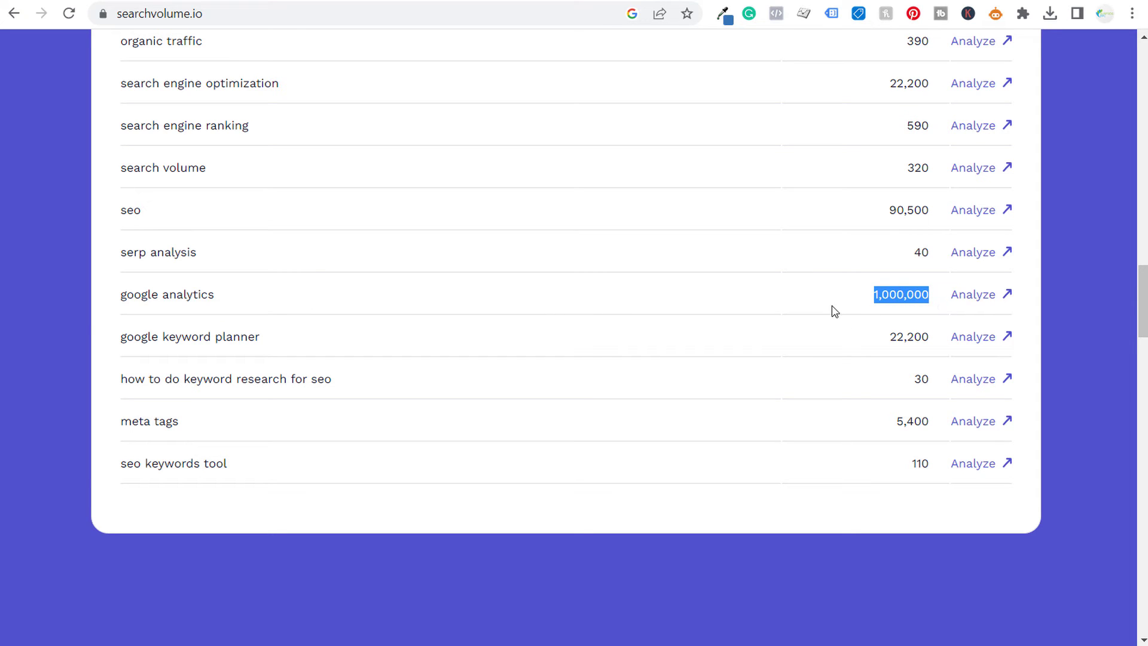
{"action": "left_click", "coordinate": [372, 348]}
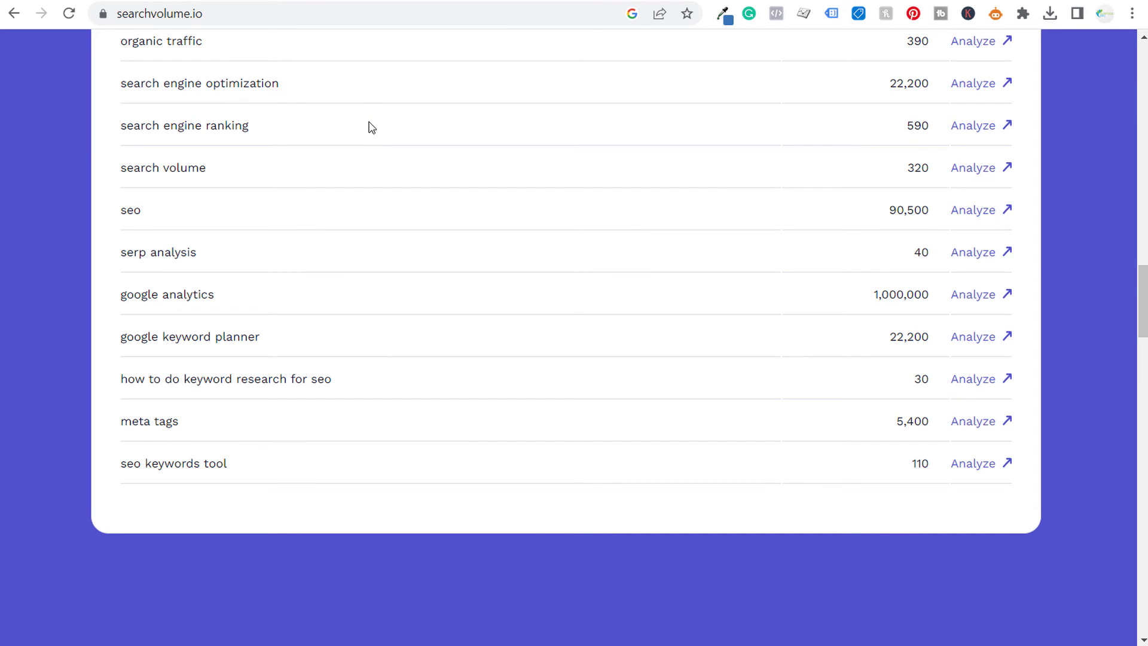
{"action": "left_click", "coordinate": [358, 3]}
Locate the video's keyword research tool tag and confirm its 1,600 monthly searches
{"action": "scroll", "coordinate": [239, 269], "scroll_direction": "down", "scroll_amount": 7}
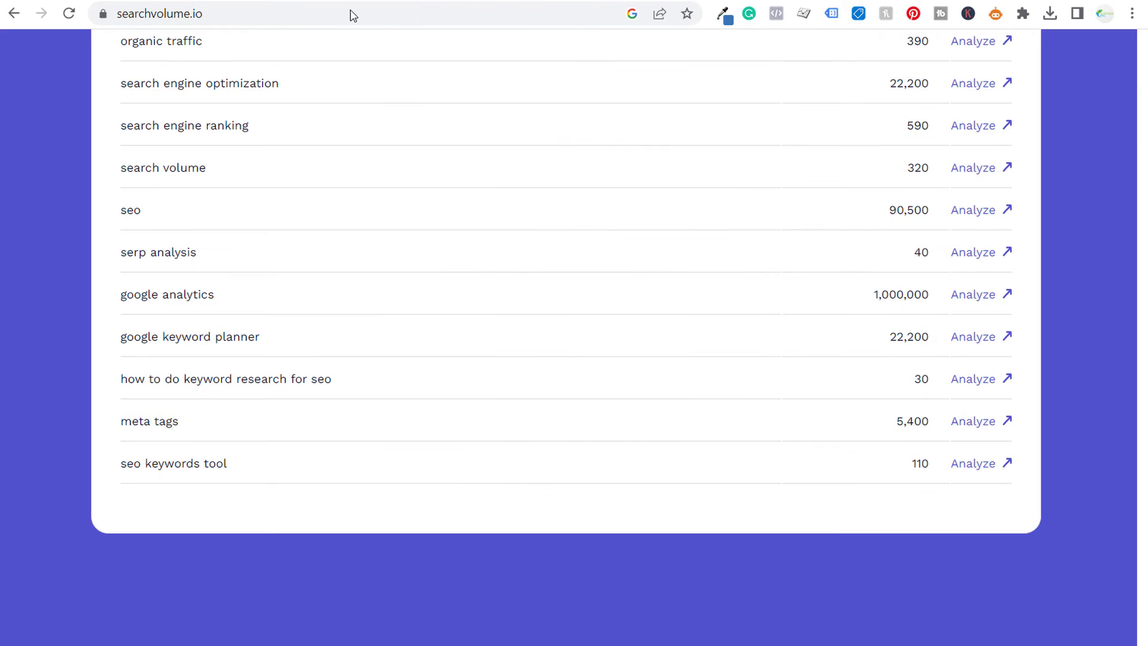
{"action": "scroll", "coordinate": [669, 281], "scroll_direction": "up", "scroll_amount": 6}
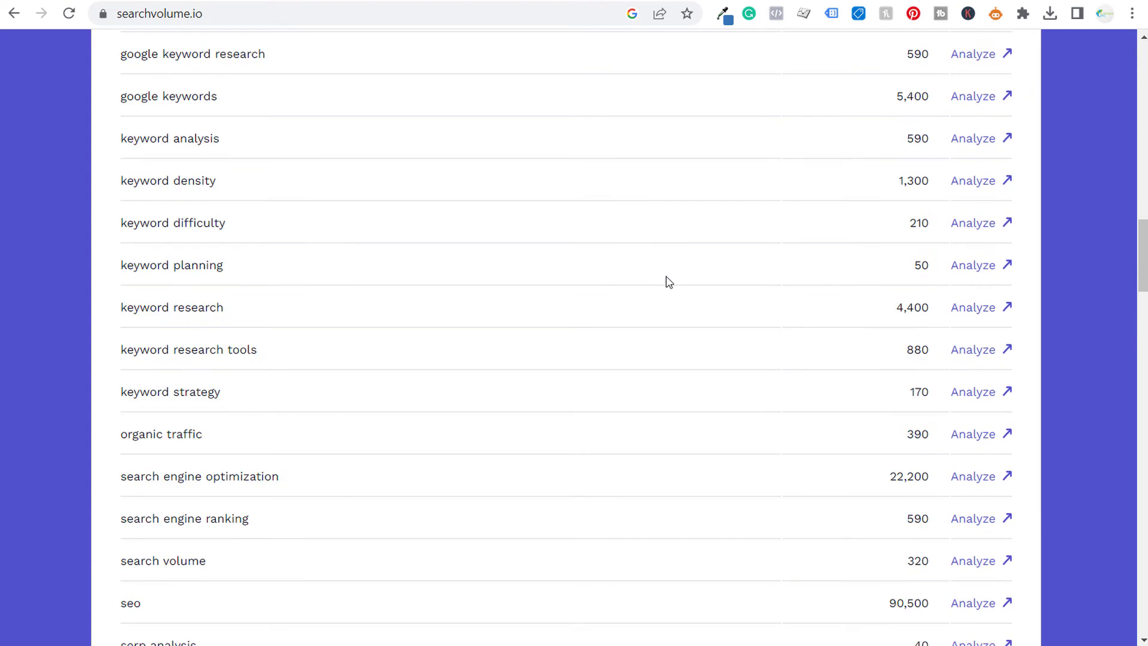
{"action": "scroll", "coordinate": [668, 281], "scroll_direction": "up", "scroll_amount": 15}
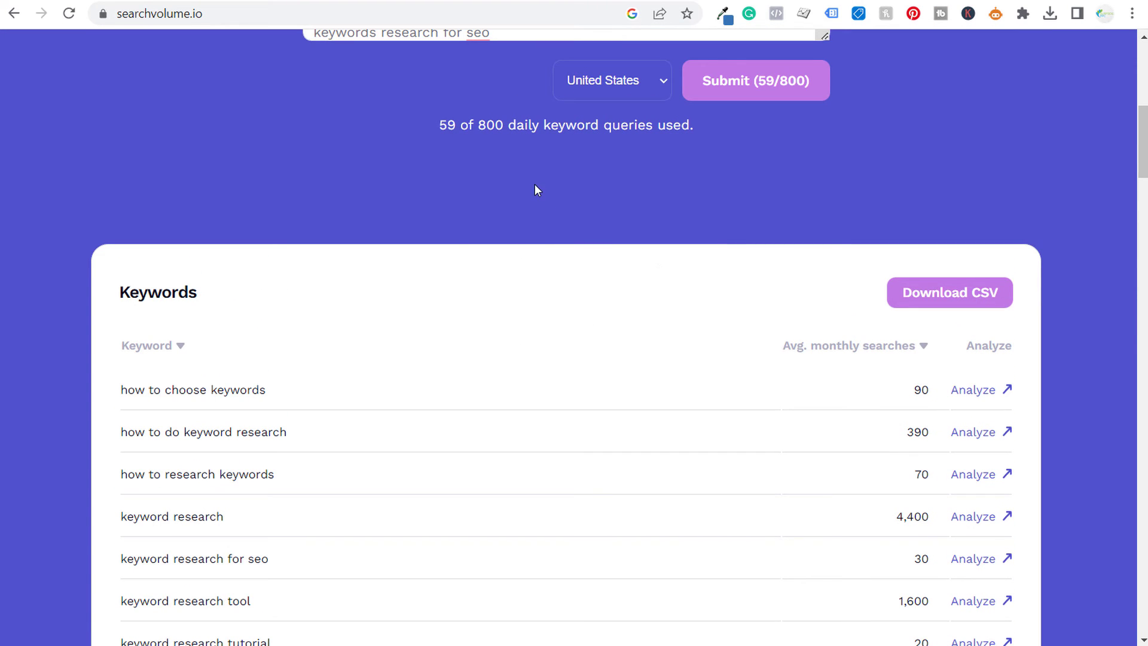
{"action": "scroll", "coordinate": [622, 275], "scroll_direction": "down", "scroll_amount": 3}
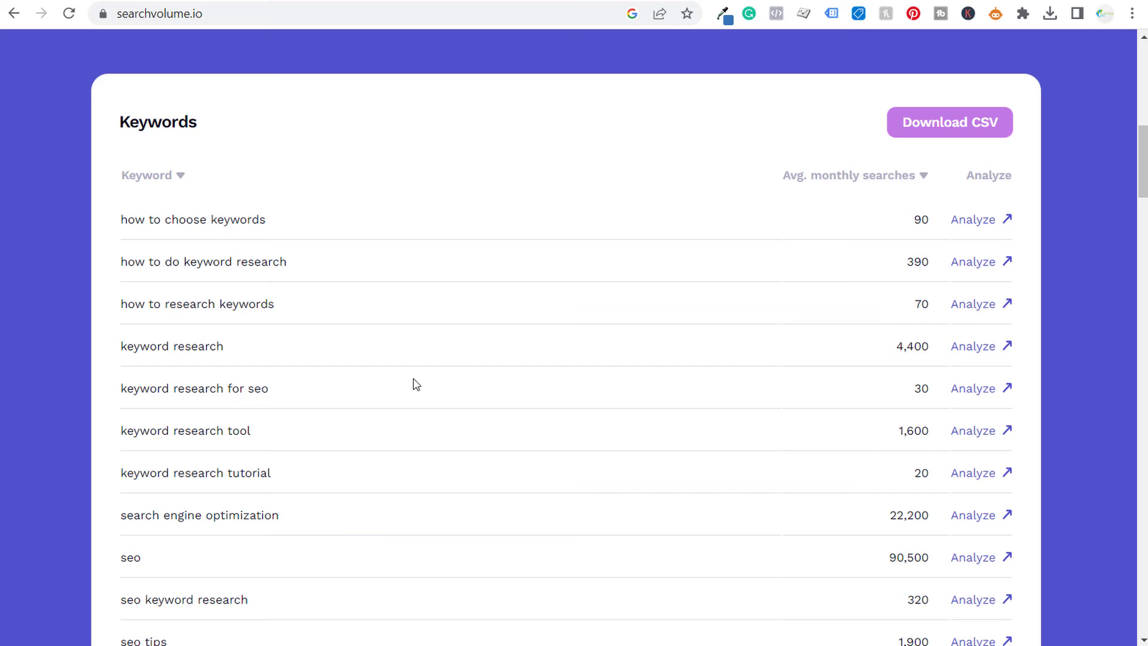
{"action": "mouse_move", "coordinate": [312, 389]}
{"action": "left_mouse_down"}
{"action": "mouse_move", "coordinate": [116, 395]}
{"action": "mouse_move", "coordinate": [304, 400]}
{"action": "left_mouse_up"}
{"action": "left_click_drag", "start_coordinate": [243, 435], "coordinate": [119, 431]}
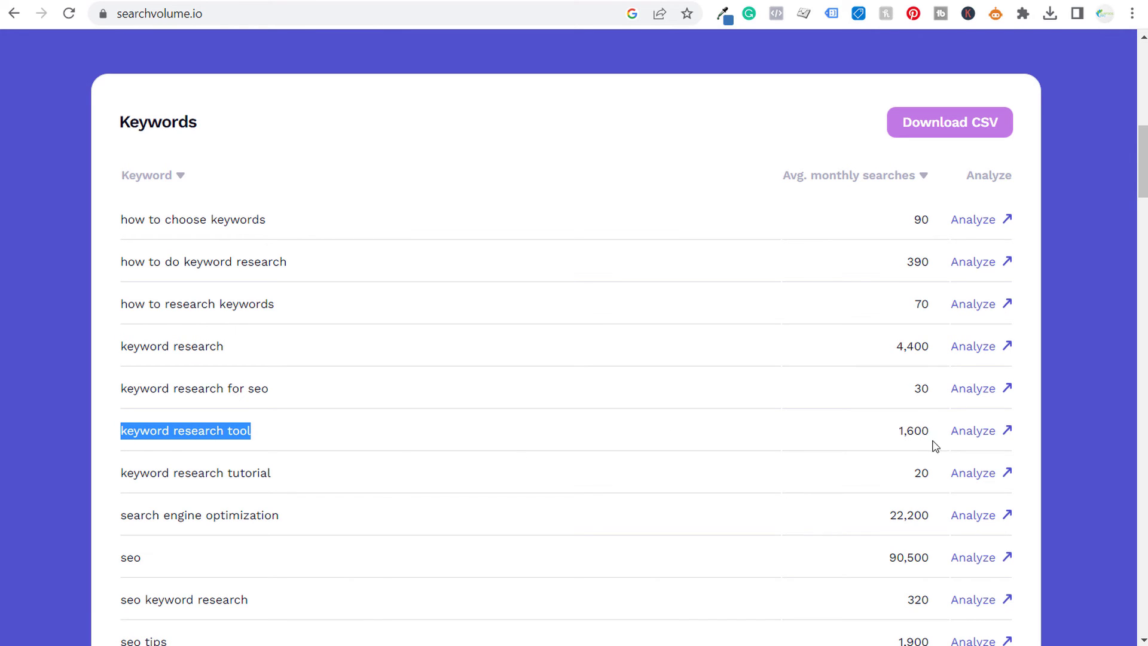
{"action": "left_click", "coordinate": [344, 1]}
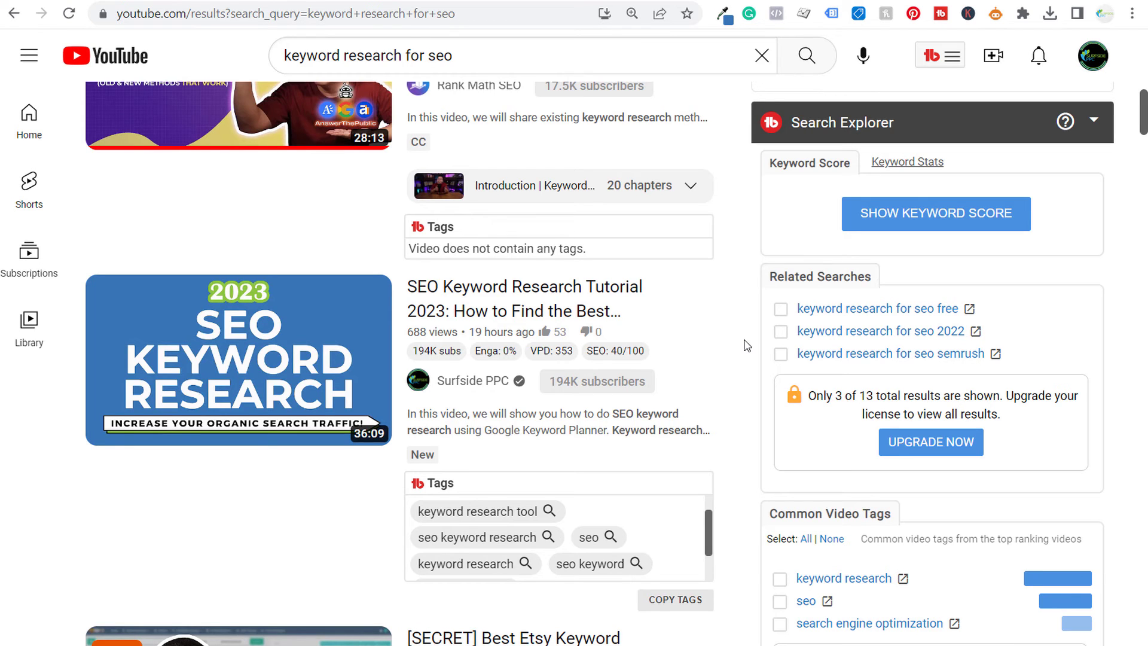
{"action": "key", "text": "ctrl+Tab"}
{"action": "scroll", "coordinate": [538, 258], "scroll_direction": "down", "scroll_amount": 1}
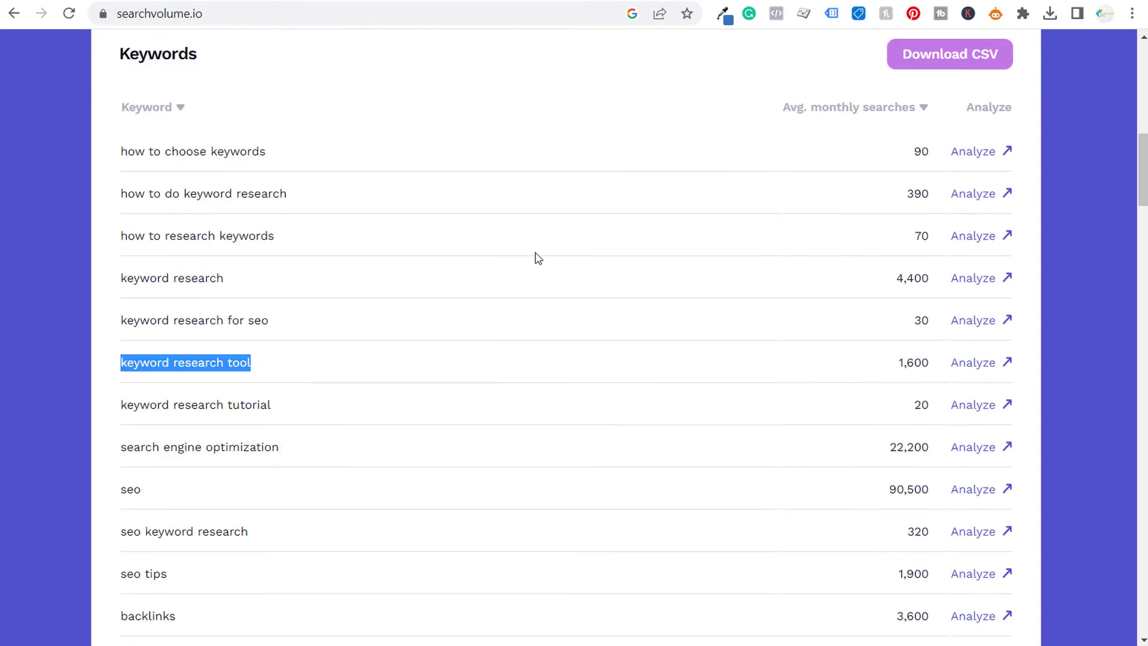
{"action": "scroll", "coordinate": [544, 260], "scroll_direction": "down", "scroll_amount": 3}
{"action": "scroll", "coordinate": [634, 296], "scroll_direction": "down", "scroll_amount": 1}
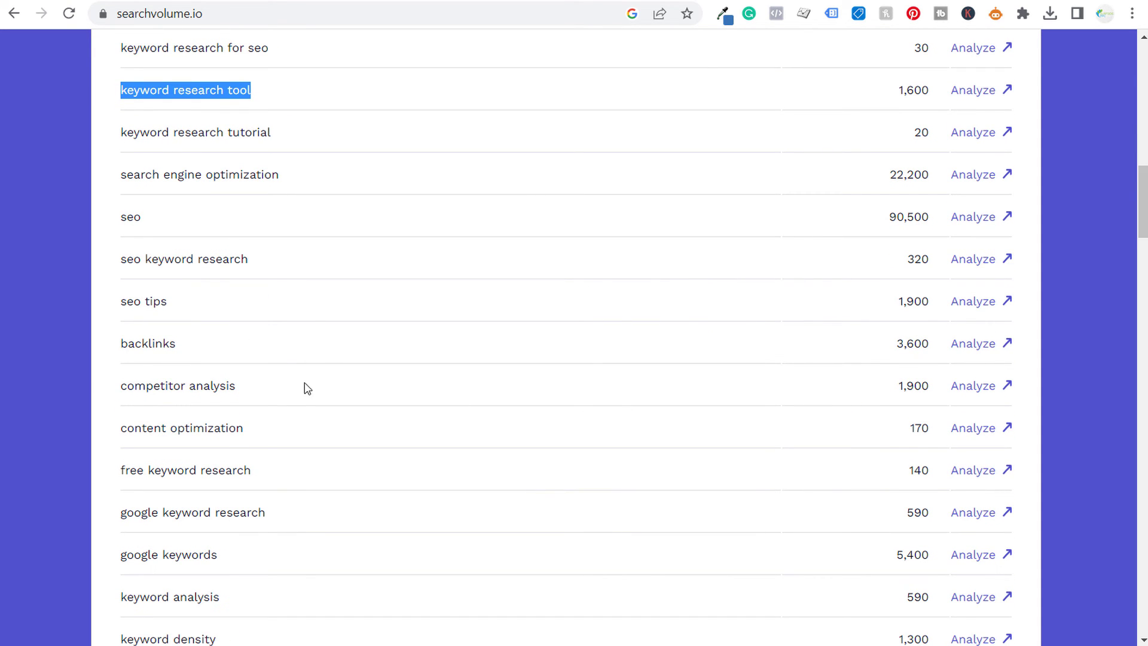
{"action": "left_click_drag", "start_coordinate": [305, 386], "coordinate": [94, 383]}
{"action": "left_click", "coordinate": [500, 392]}
{"action": "scroll", "coordinate": [633, 347], "scroll_direction": "down", "scroll_amount": 3}
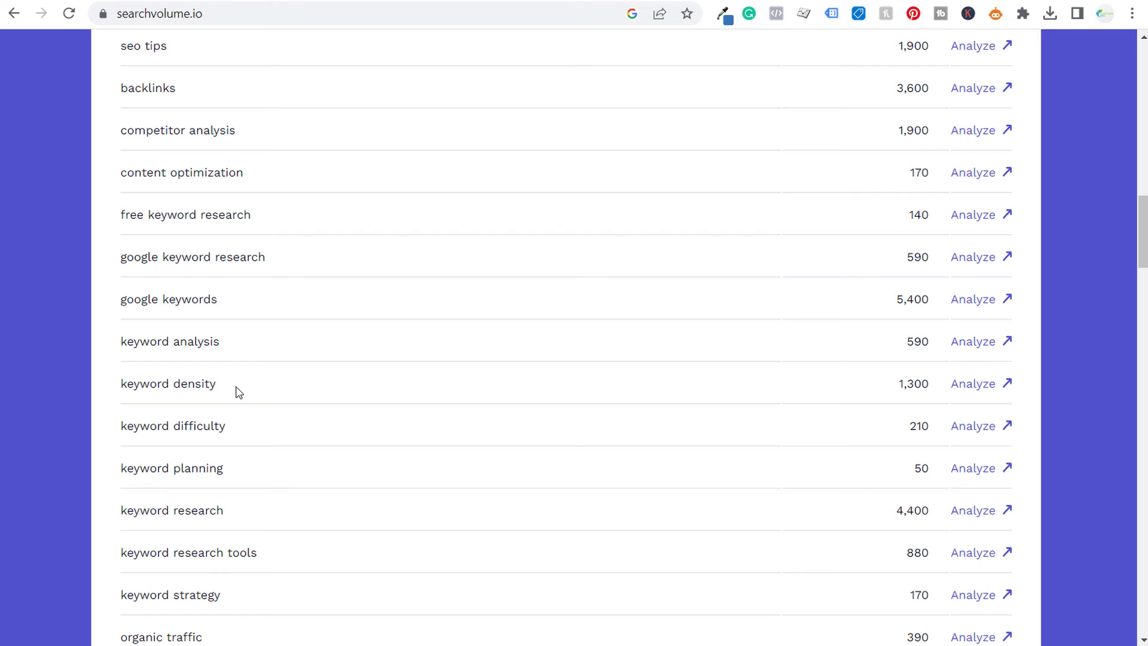
{"action": "left_click_drag", "start_coordinate": [251, 391], "coordinate": [121, 385]}
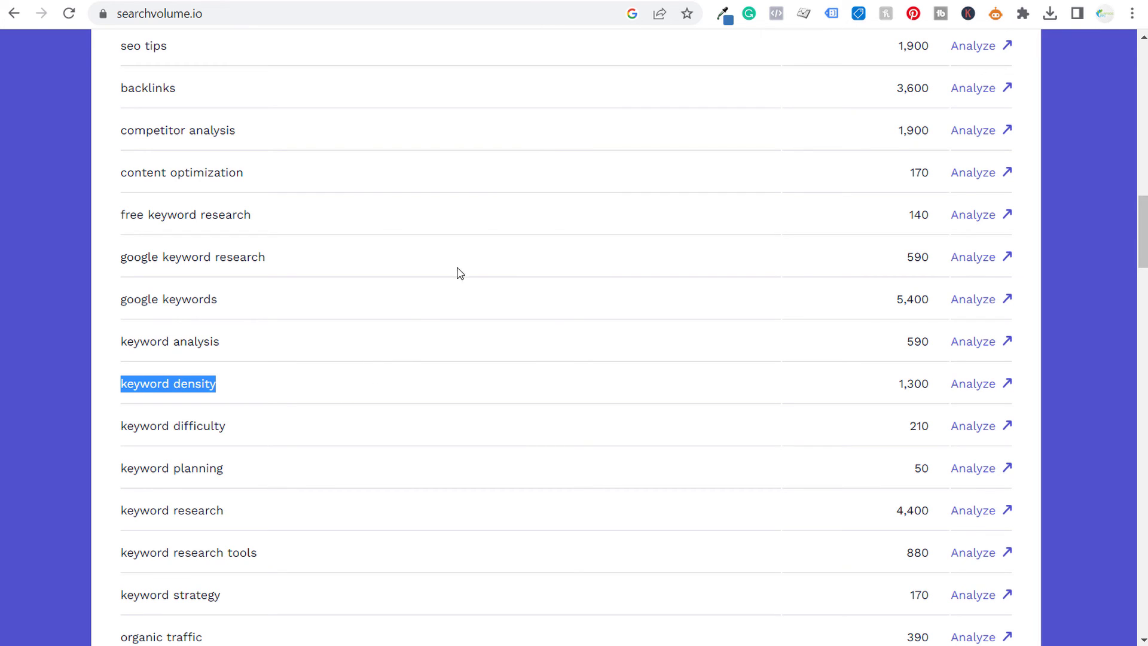
{"action": "scroll", "coordinate": [460, 265], "scroll_direction": "up", "scroll_amount": 15}
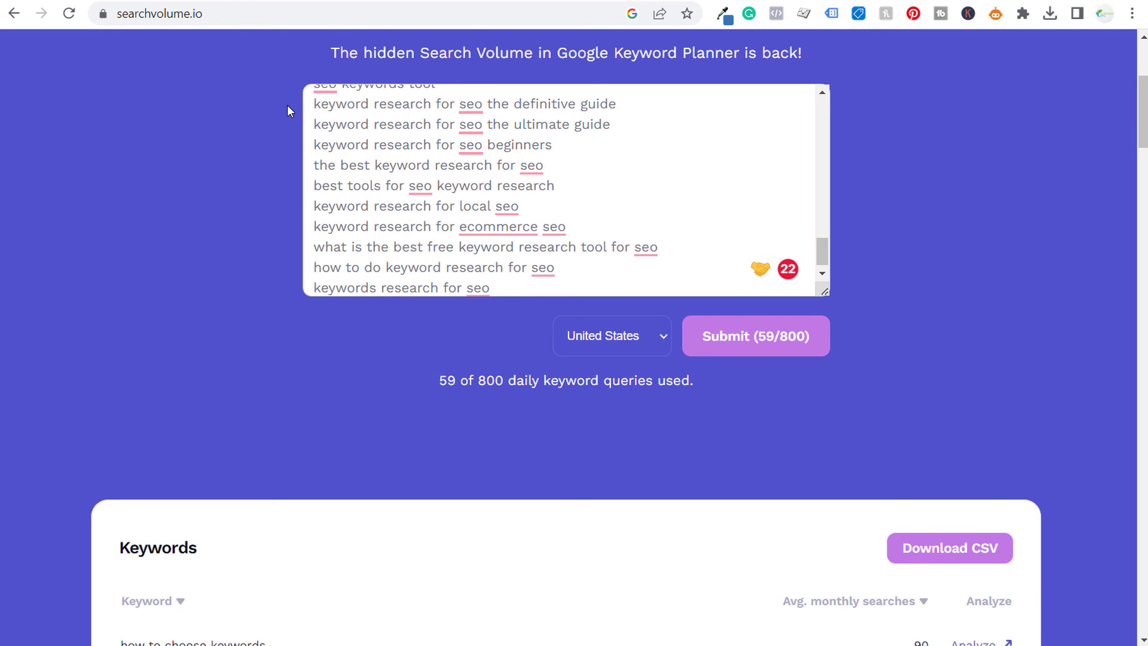
Scroll YouTube's results to the TubeBuddy tags under the SEO Keyword Research Tutorial 2023 video
{"action": "left_click", "coordinate": [357, 2]}
{"action": "scroll", "coordinate": [697, 359], "scroll_direction": "down", "scroll_amount": 2}
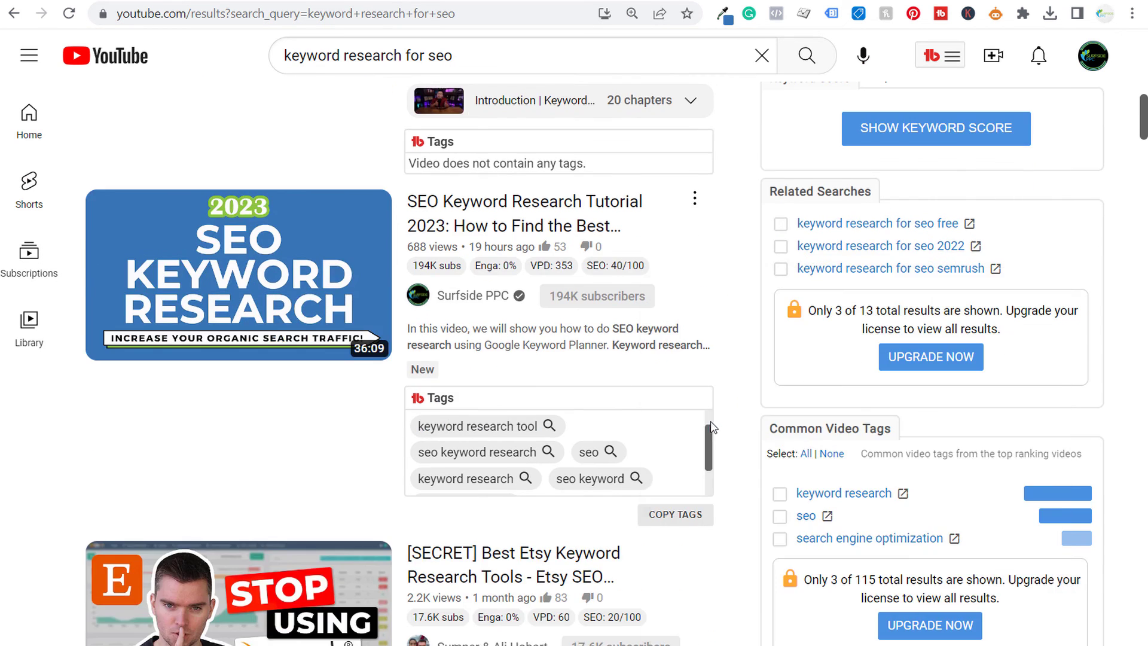
{"action": "scroll", "coordinate": [710, 426], "scroll_direction": "down", "scroll_amount": 3}
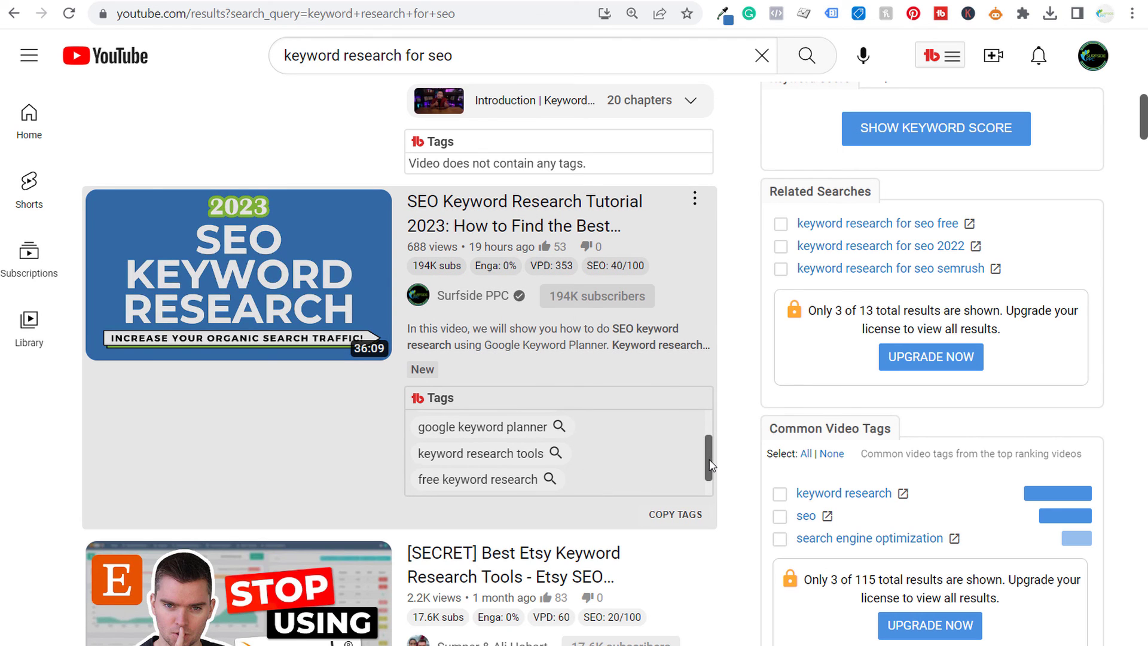
{"action": "scroll", "coordinate": [711, 454], "scroll_direction": "up", "scroll_amount": 3}
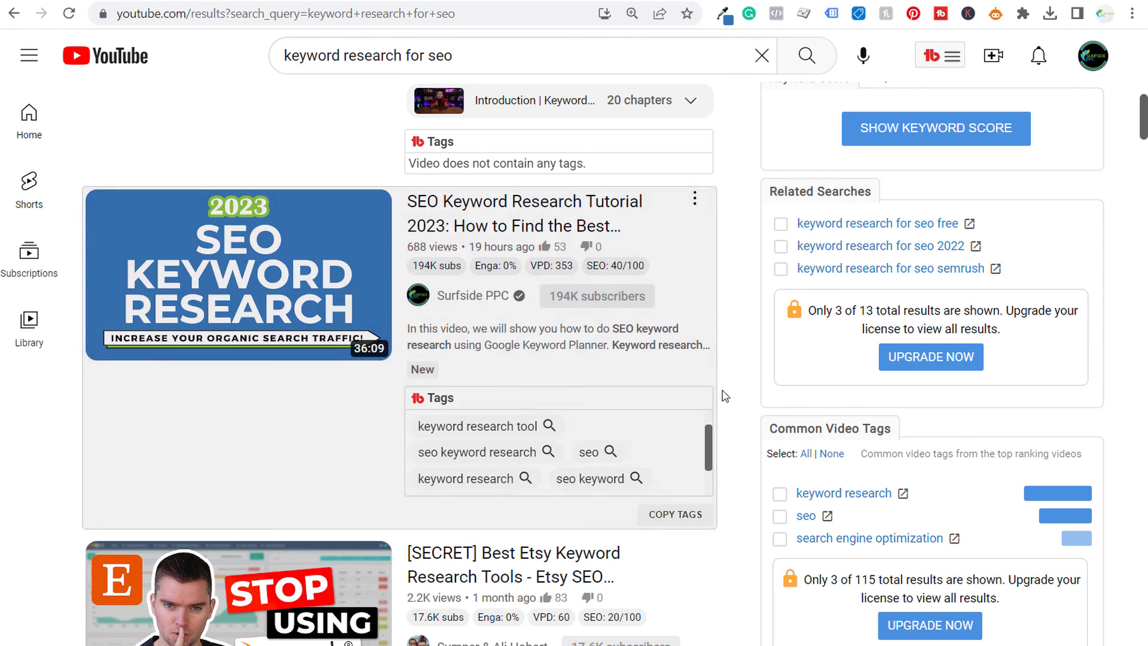